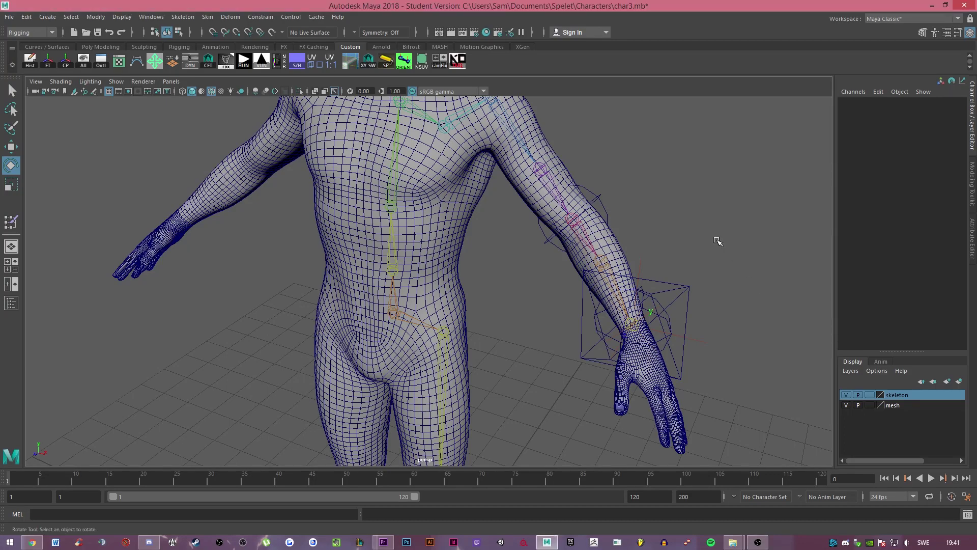
# Step: Try to unbind the skin with only the pelvis joint selected
pyautogui.keyDown('alt'); pyautogui.moveTo(718, 241); pyautogui.dragTo(655, 238); pyautogui.keyUp('alt')
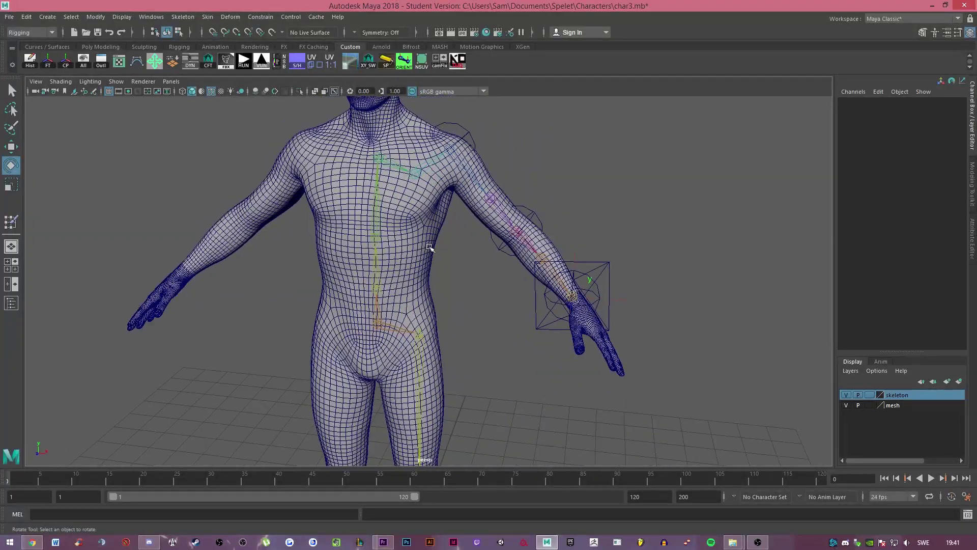
pyautogui.scroll(3, 431, 249)
pyautogui.press('q')
pyautogui.scroll(-3, 468, 270)
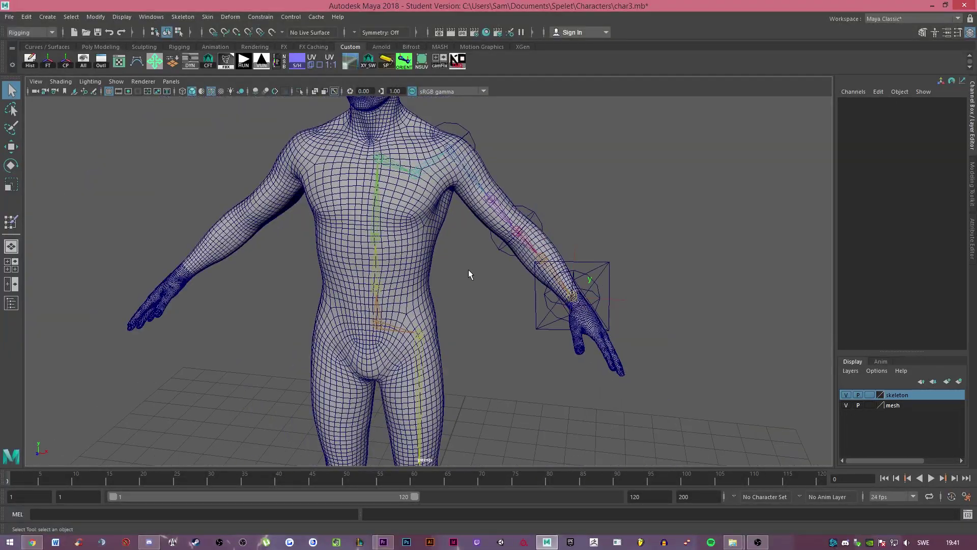
pyautogui.keyDown('alt'); pyautogui.moveTo(452, 286); pyautogui.dragTo(471, 279); pyautogui.keyUp('alt')
pyautogui.keyDown('alt'); pyautogui.moveTo(355, 341); pyautogui.dragTo(413, 259, button='middle'); pyautogui.keyUp('alt')
pyautogui.scroll(4, 413, 259)
pyautogui.keyDown('alt'); pyautogui.moveTo(427, 221); pyautogui.dragTo(406, 306, button='middle'); pyautogui.keyUp('alt')
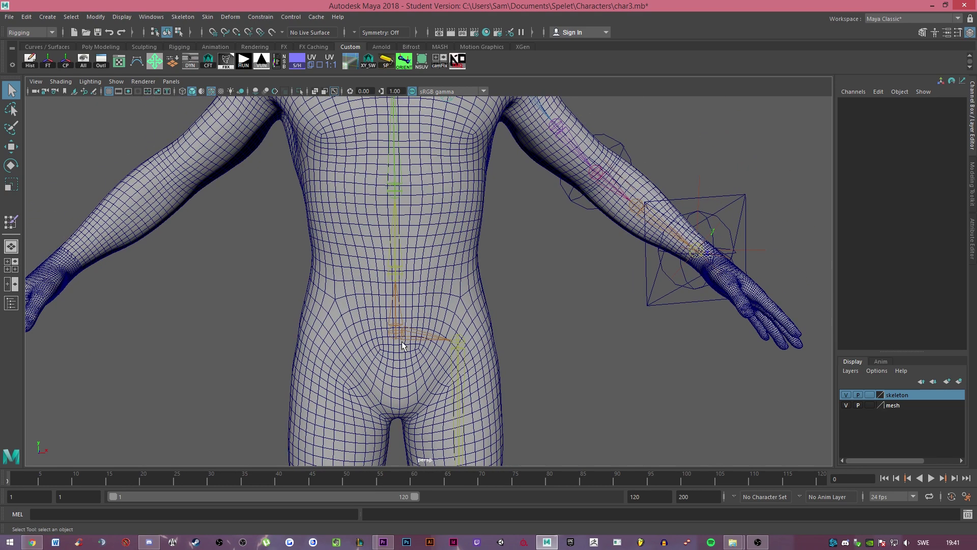
pyautogui.click(392, 329)
pyautogui.keyDown('alt'); pyautogui.moveTo(504, 279); pyautogui.dragTo(461, 357, button='middle'); pyautogui.keyUp('alt')
pyautogui.scroll(-3, 465, 350)
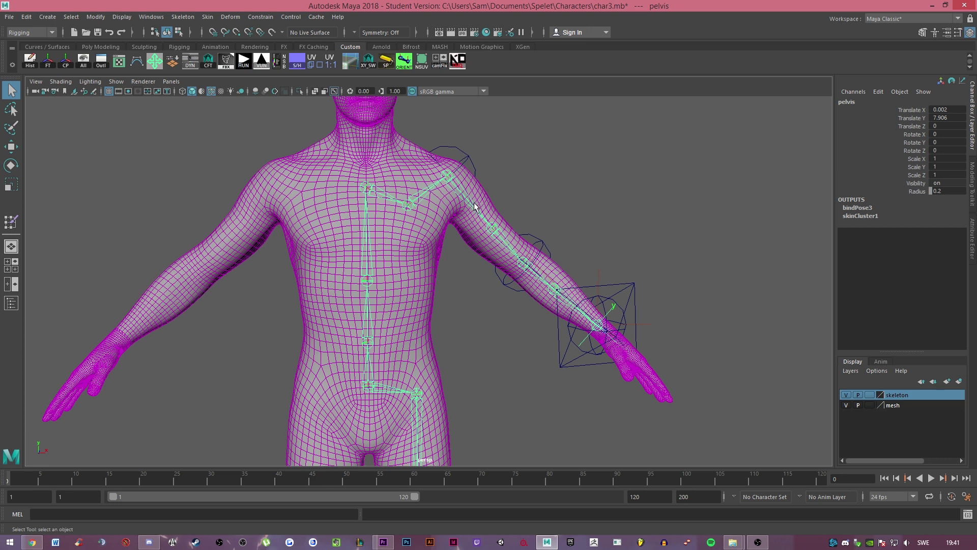
pyautogui.click(207, 16)
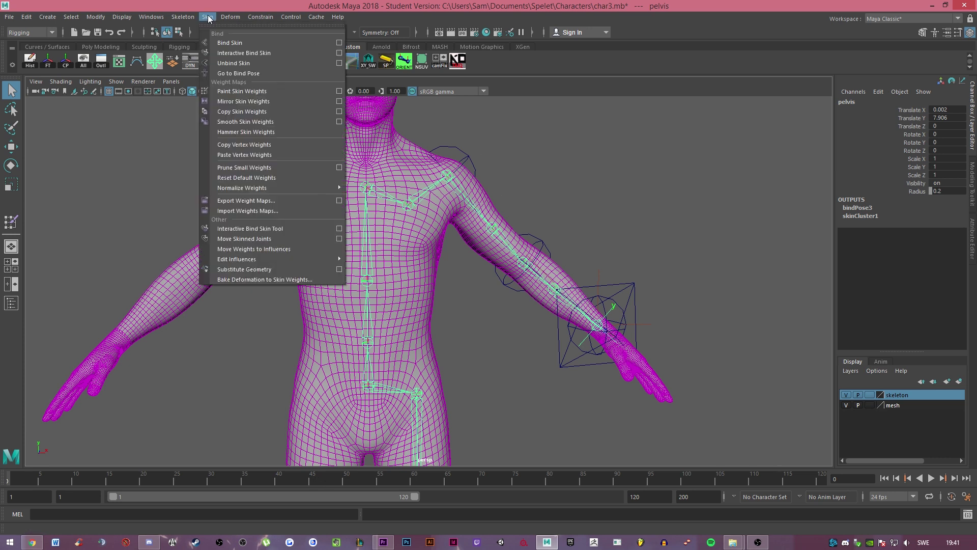
pyautogui.click(242, 63)
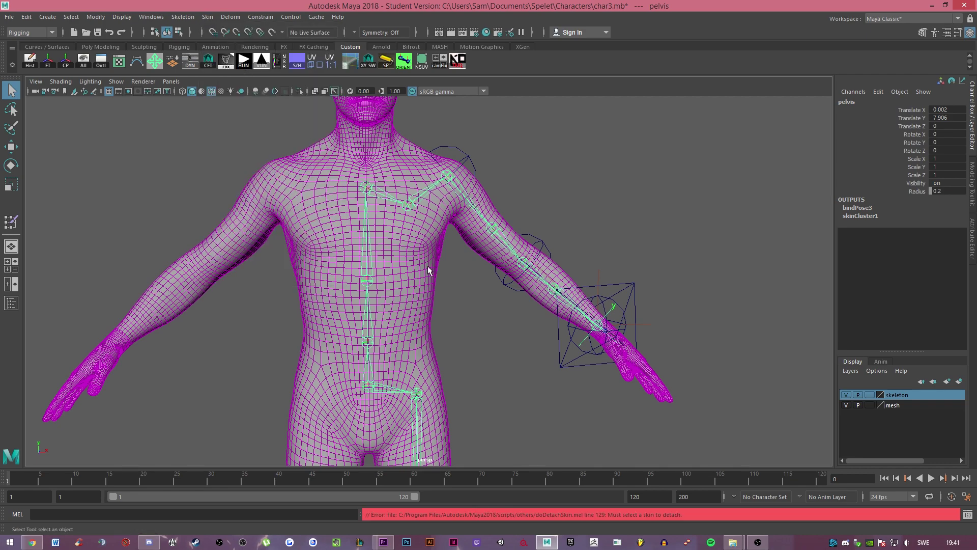
pyautogui.click(481, 337)
pyautogui.click(389, 311)
pyautogui.keyDown('alt'); pyautogui.moveTo(443, 312); pyautogui.dragTo(482, 334); pyautogui.keyUp('alt')
pyautogui.click(484, 334)
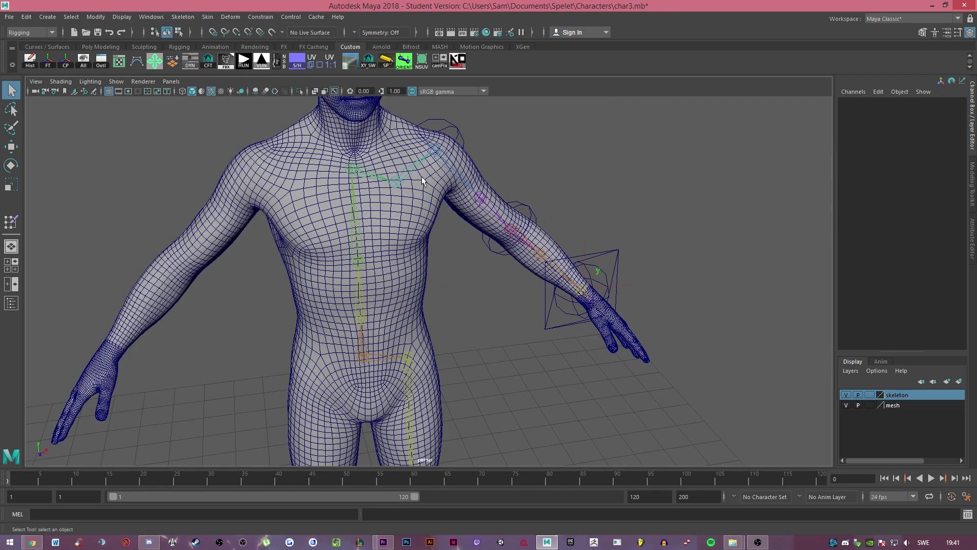
# Step: Unbind the skin of the body mesh from the skeleton that starts at the pelvis joint
pyautogui.keyDown('alt'); pyautogui.moveTo(421, 177); pyautogui.dragTo(369, 192); pyautogui.keyUp('alt')
pyautogui.scroll(3, 463, 279)
pyautogui.keyDown('alt'); pyautogui.moveTo(463, 279); pyautogui.dragTo(520, 277); pyautogui.keyUp('alt')
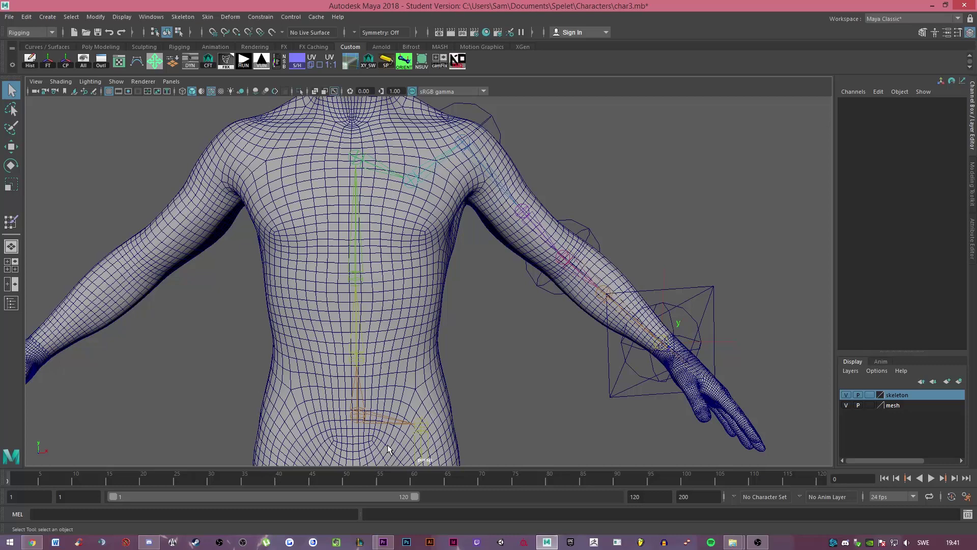
pyautogui.click(359, 416)
pyautogui.keyDown('alt'); pyautogui.moveTo(359, 416); pyautogui.dragTo(431, 377); pyautogui.keyUp('alt')
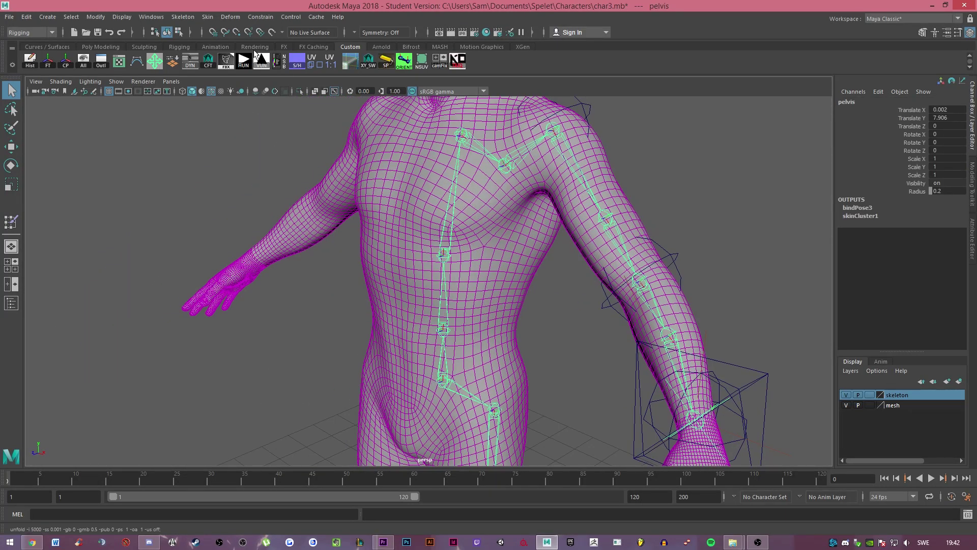
pyautogui.click(207, 17)
pyautogui.click(228, 64)
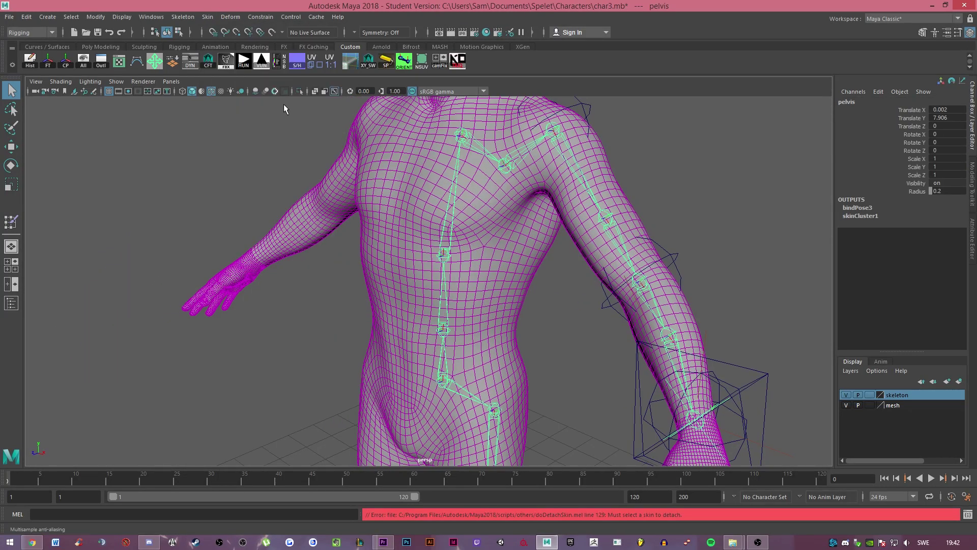
pyautogui.click(489, 256)
pyautogui.click(563, 318)
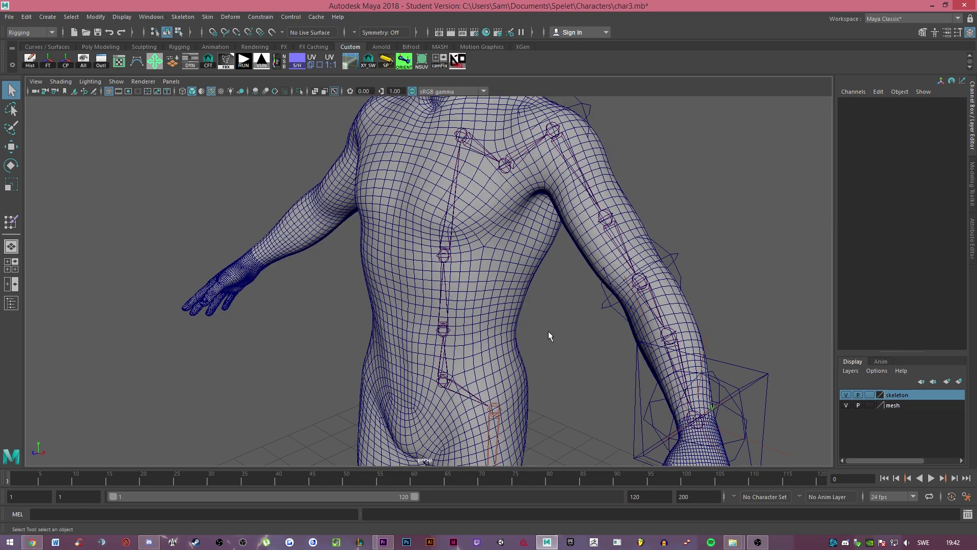
# Step: Bind the body mesh to the joint chain starting at the pelvis with Bind Skin
pyautogui.keyDown('alt'); pyautogui.moveTo(548, 333); pyautogui.dragTo(430, 393); pyautogui.keyUp('alt')
pyautogui.click(411, 393)
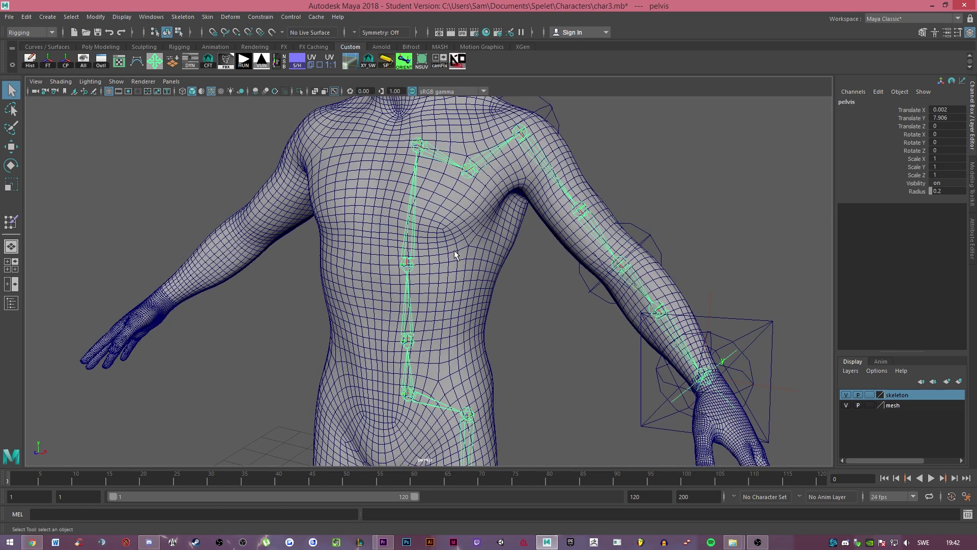
pyautogui.keyDown('shift'); pyautogui.click(252, 270); pyautogui.keyUp('shift')
pyautogui.click(33, 35)
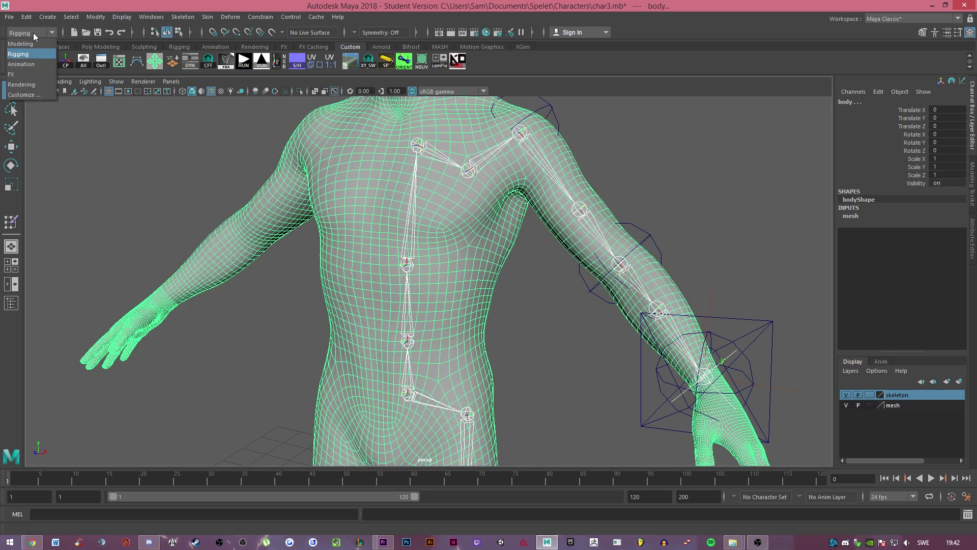
pyautogui.click(23, 47)
pyautogui.click(208, 17)
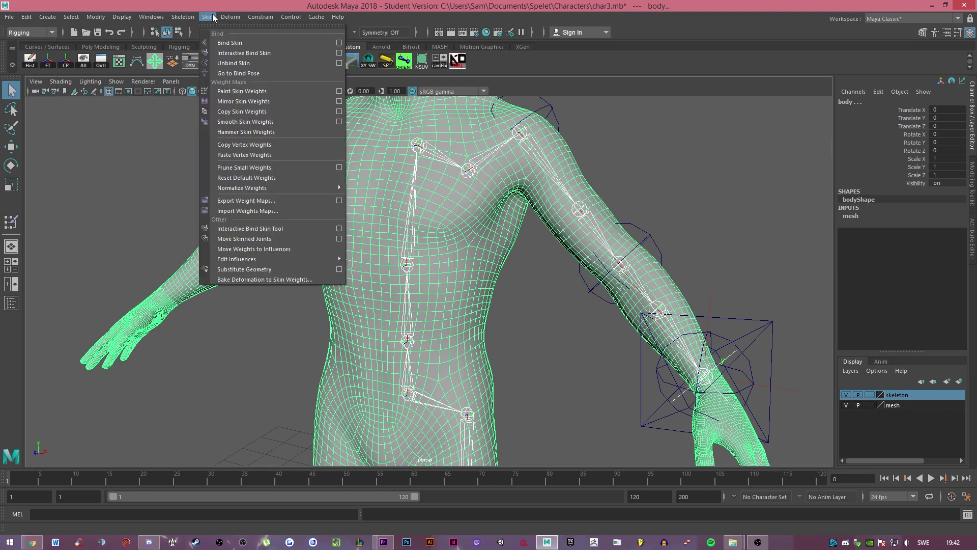
pyautogui.click(224, 43)
pyautogui.click(567, 332)
# Step: Select the body mesh and open the Paint Skin Weights tool with its settings
pyautogui.scroll(-5, 484, 306)
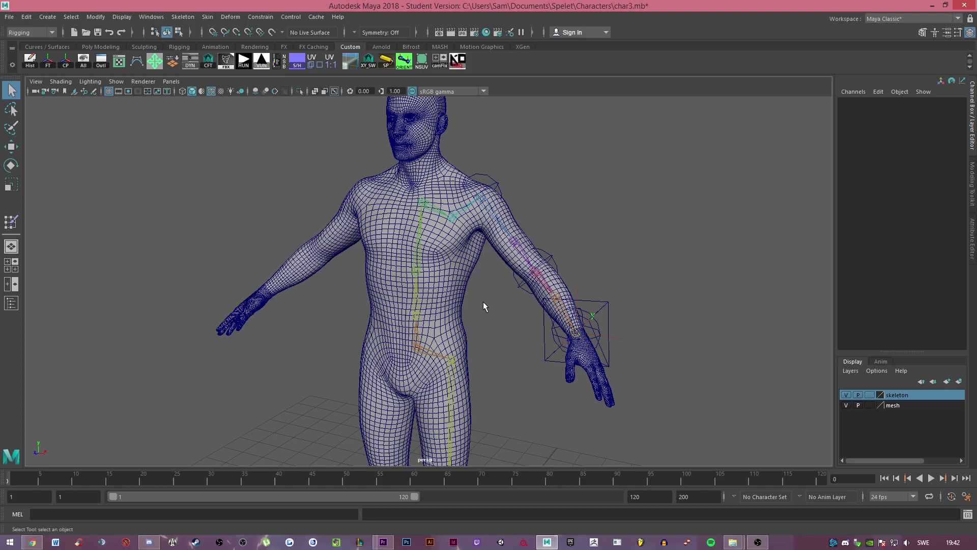
pyautogui.scroll(5, 504, 311)
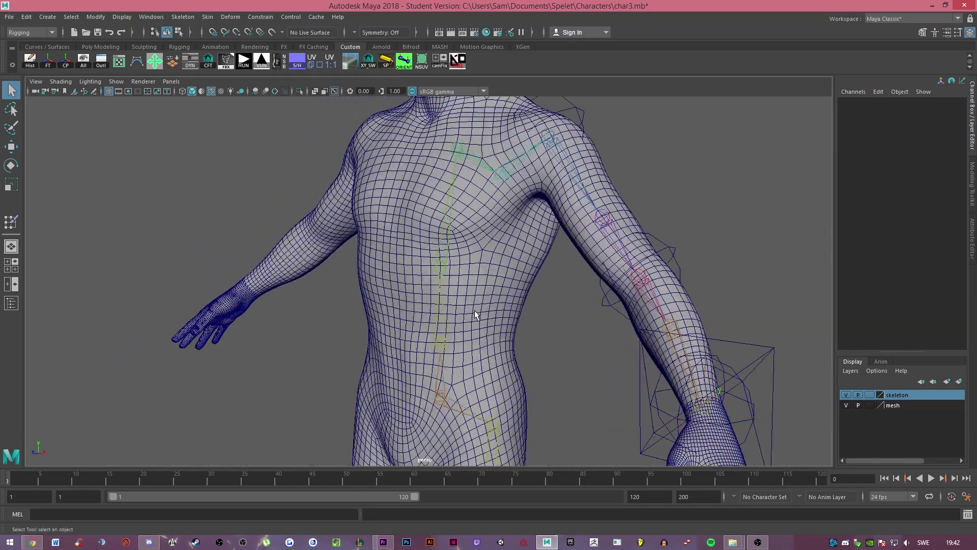
pyautogui.scroll(-3, 500, 307)
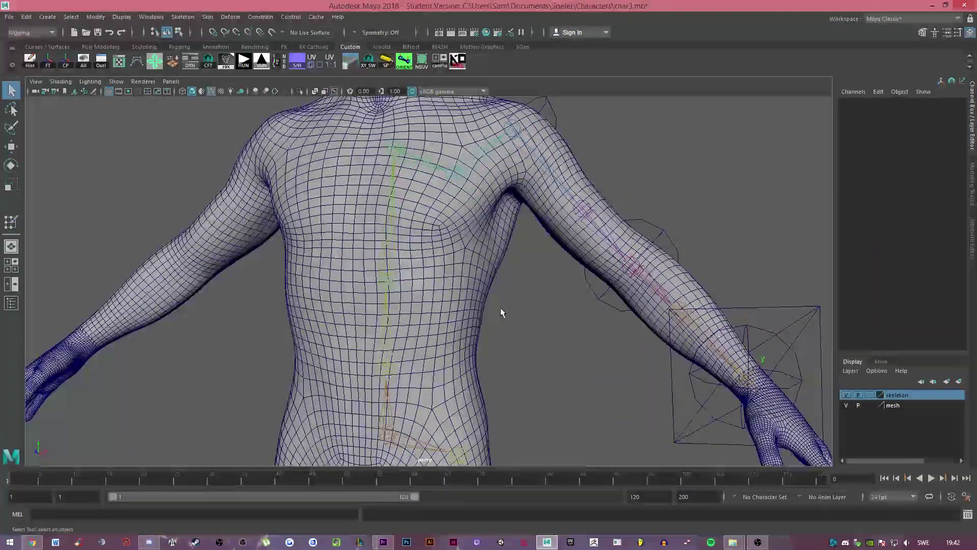
pyautogui.keyDown('alt'); pyautogui.moveTo(500, 308); pyautogui.dragTo(471, 346); pyautogui.keyUp('alt')
pyautogui.click(443, 299)
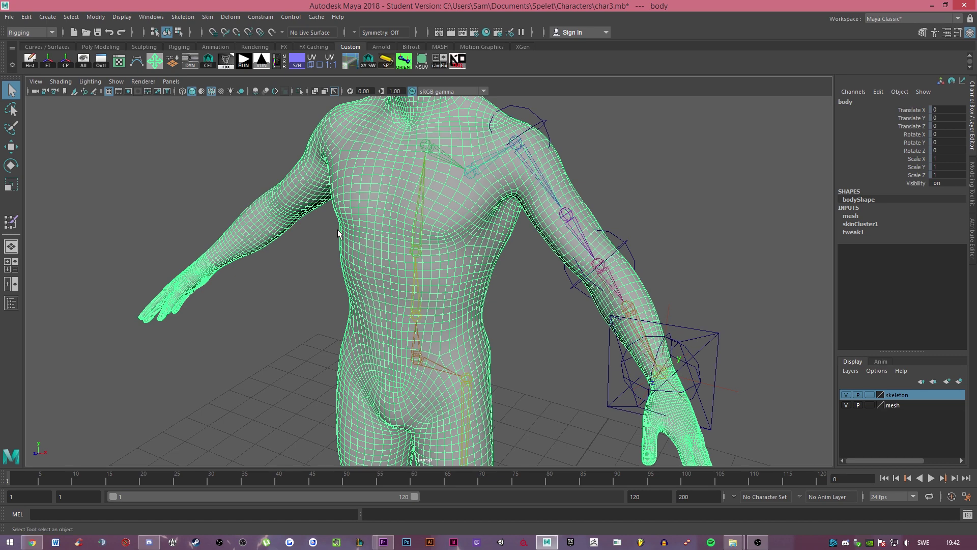
pyautogui.click(207, 17)
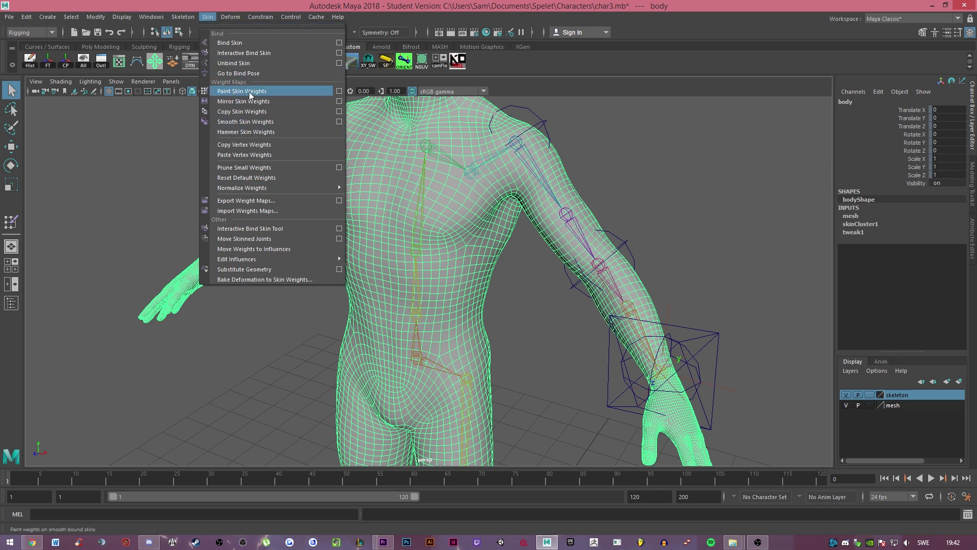
pyautogui.click(471, 281)
pyautogui.click(207, 17)
pyautogui.click(339, 91)
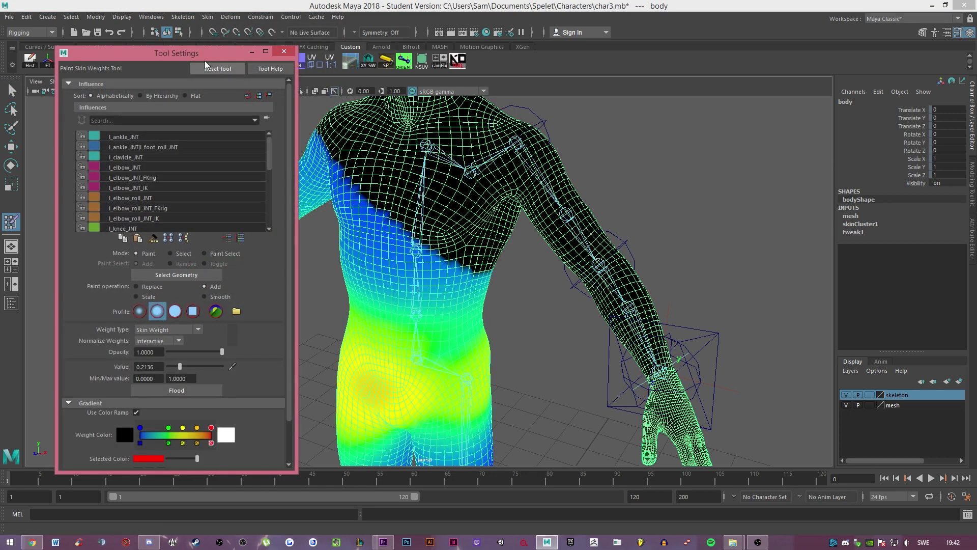
# Step: Set the weight-painting value to 0.2 in the Paint Skin Weights settings
pyautogui.moveTo(219, 49); pyautogui.dragTo(275, 42)
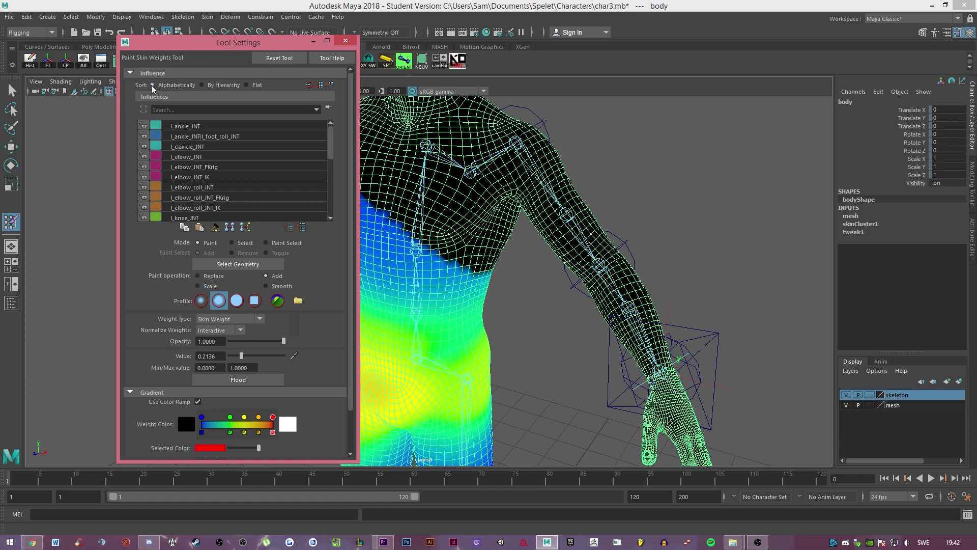
pyautogui.moveTo(331, 138); pyautogui.dragTo(335, 116)
pyautogui.moveTo(233, 47); pyautogui.dragTo(168, 51)
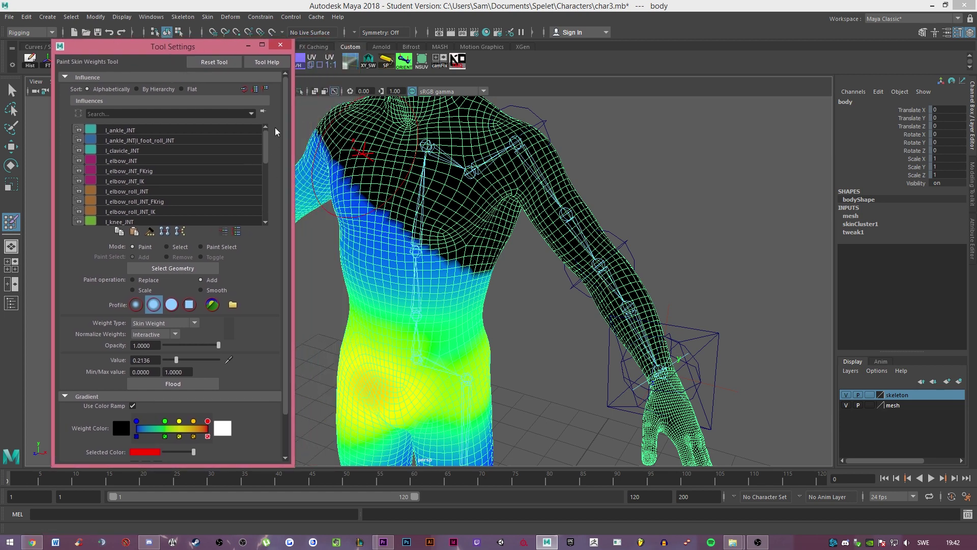
pyautogui.scroll(-2, 285, 138)
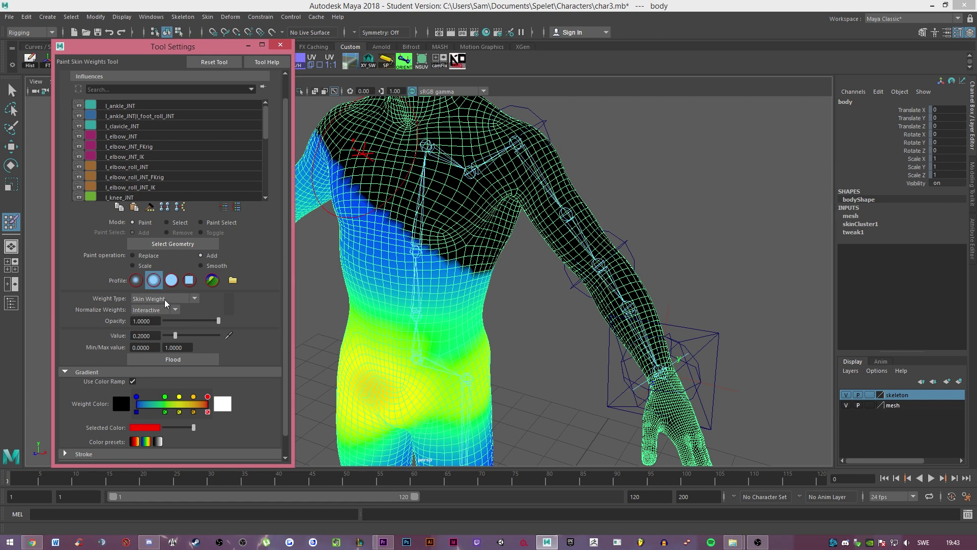
pyautogui.scroll(-1, 243, 324)
pyautogui.scroll(2, 243, 324)
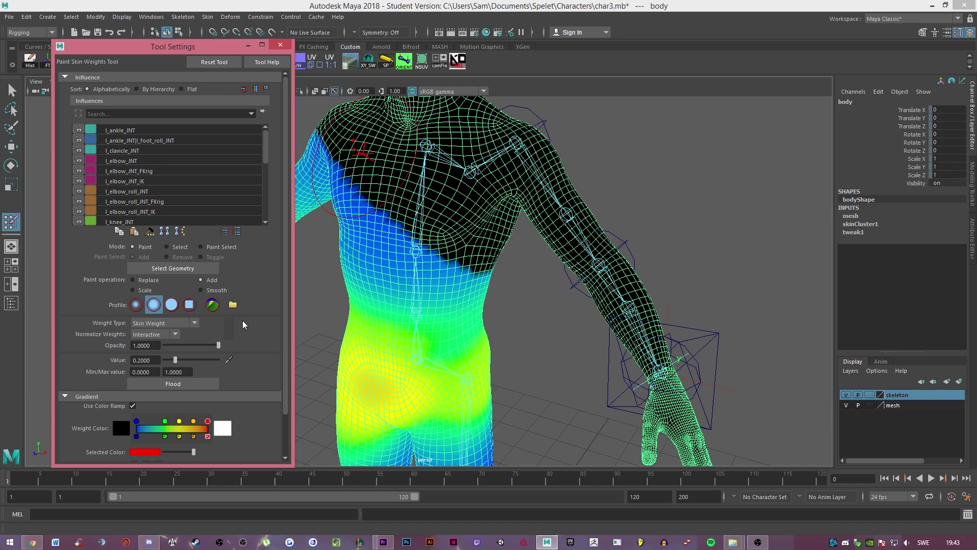
pyautogui.scroll(-2, 243, 325)
pyautogui.scroll(2, 242, 325)
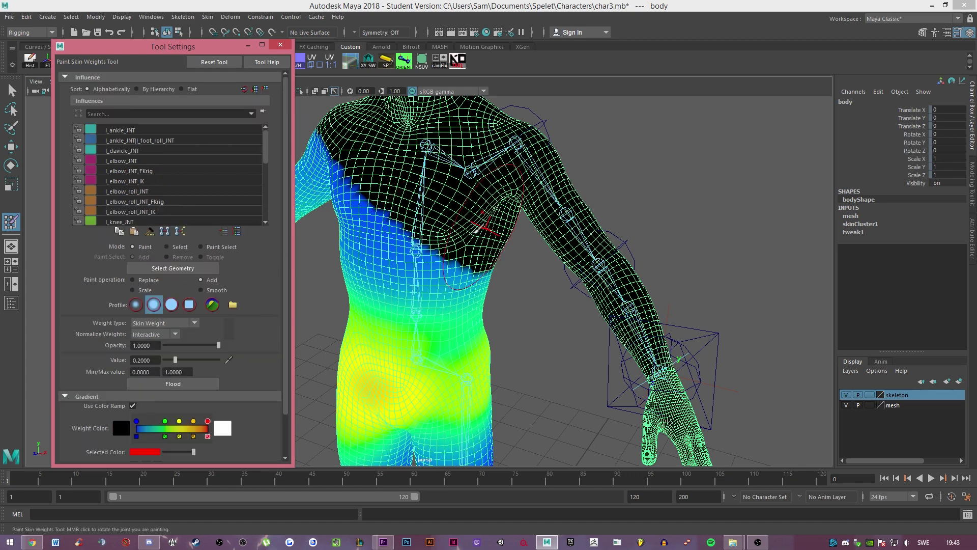
# Step: Choose l_clavicle_JNT as the painted influence and examine its weights across the chest and shoulder
pyautogui.keyDown('alt'); pyautogui.moveTo(478, 179); pyautogui.dragTo(471, 228, button='middle'); pyautogui.keyUp('alt')
pyautogui.scroll(3, 470, 231)
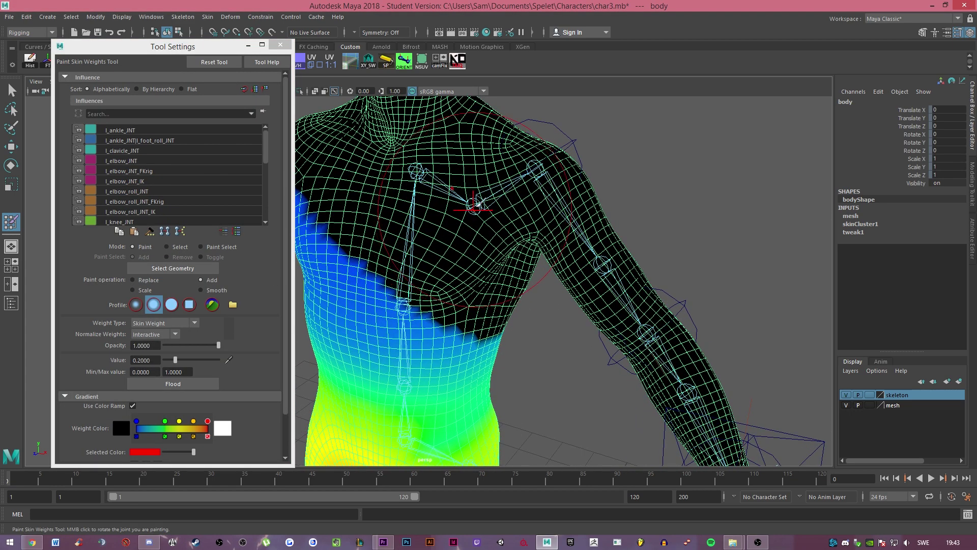
pyautogui.rightClick(476, 205)
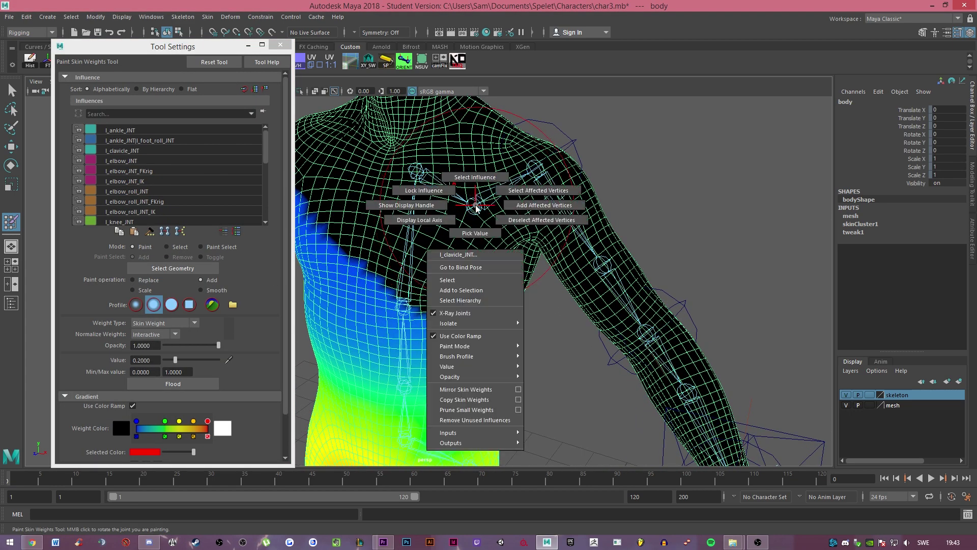
pyautogui.click(481, 179)
pyautogui.keyDown('alt'); pyautogui.moveTo(497, 210); pyautogui.dragTo(414, 207); pyautogui.keyUp('alt')
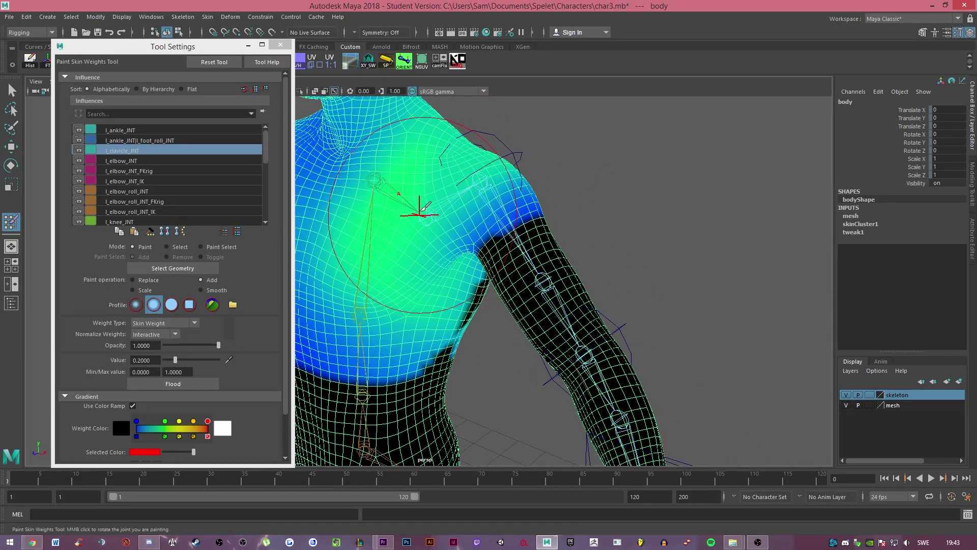
pyautogui.keyDown('alt'); pyautogui.moveTo(461, 258); pyautogui.dragTo(432, 238); pyautogui.keyUp('alt')
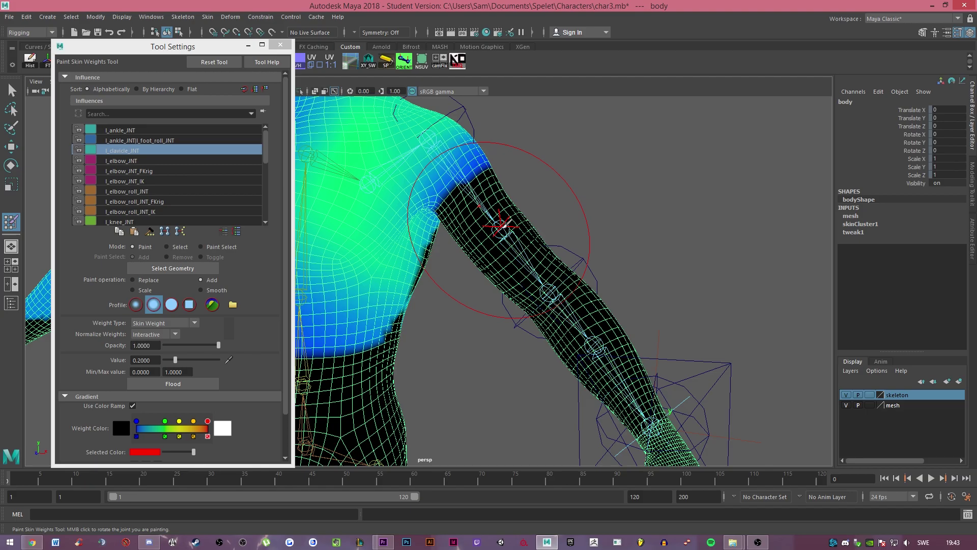
# Step: Choose l_shoulder_bicep_roll_JNT_FKrig as the painted influence and examine its weights on the upper arm and back
pyautogui.rightClick(502, 229)
pyautogui.click(501, 200)
pyautogui.keyDown('alt'); pyautogui.moveTo(488, 265); pyautogui.dragTo(301, 303); pyautogui.keyUp('alt')
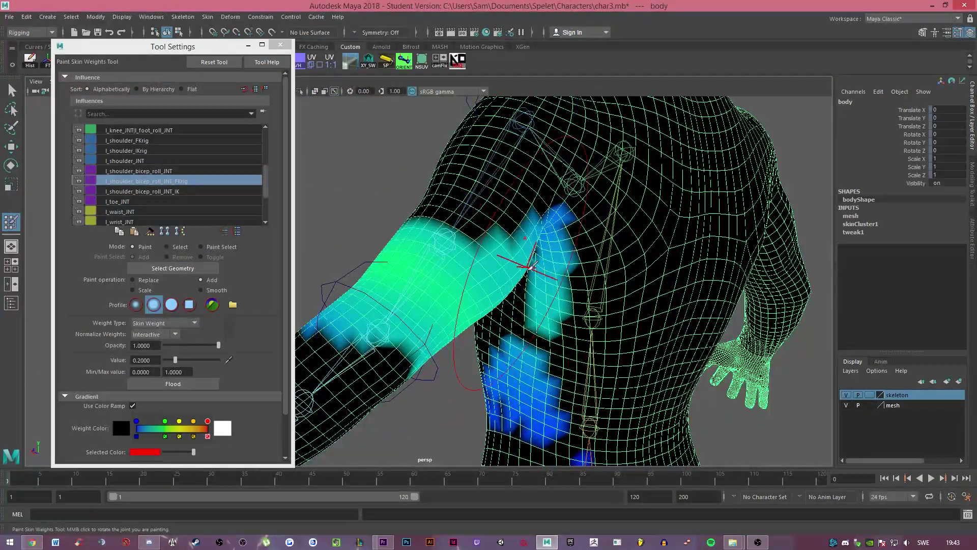
pyautogui.keyDown('alt'); pyautogui.moveTo(550, 344); pyautogui.dragTo(492, 320, button='middle'); pyautogui.keyUp('alt')
pyautogui.keyDown('alt'); pyautogui.moveTo(492, 321); pyautogui.dragTo(473, 311, button='right'); pyautogui.keyUp('alt')
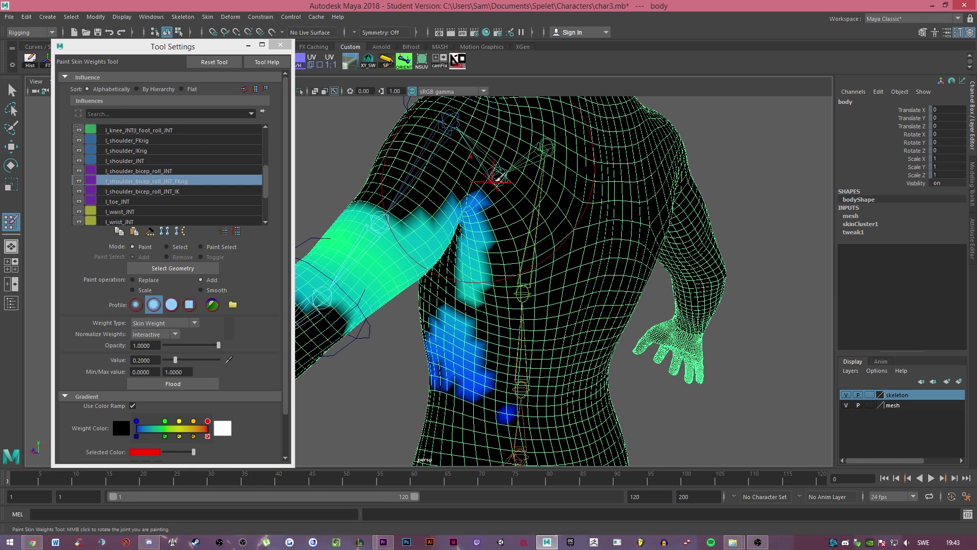
# Step: Choose l_clavicle_JNT as the influence and paint added weight over the unweighted patches on the back below the left armpit
pyautogui.moveTo(504, 193); pyautogui.dragTo(500, 148, button='right')
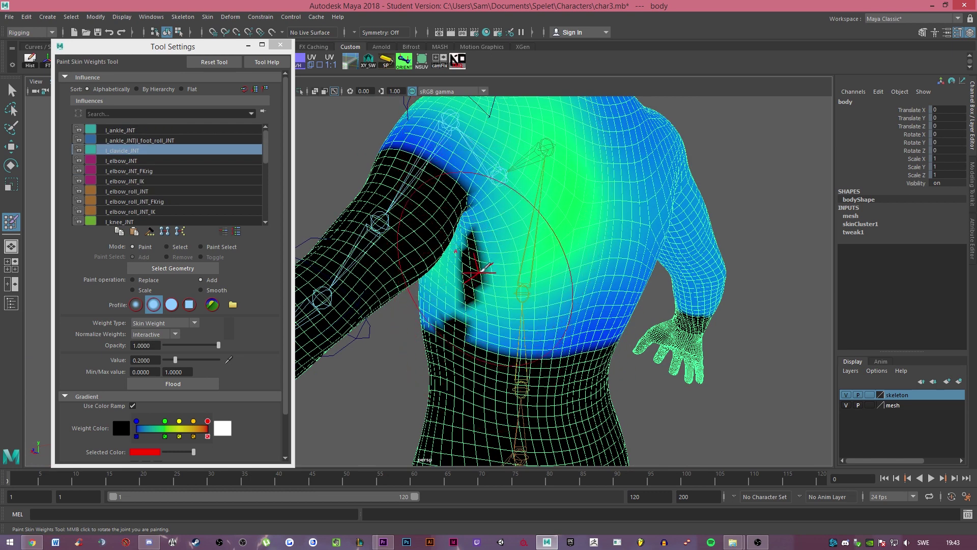
pyautogui.moveTo(549, 229)
pyautogui.mouseDown()
pyautogui.moveTo(499, 356)
pyautogui.moveTo(433, 178)
pyautogui.moveTo(469, 258)
pyautogui.mouseUp()
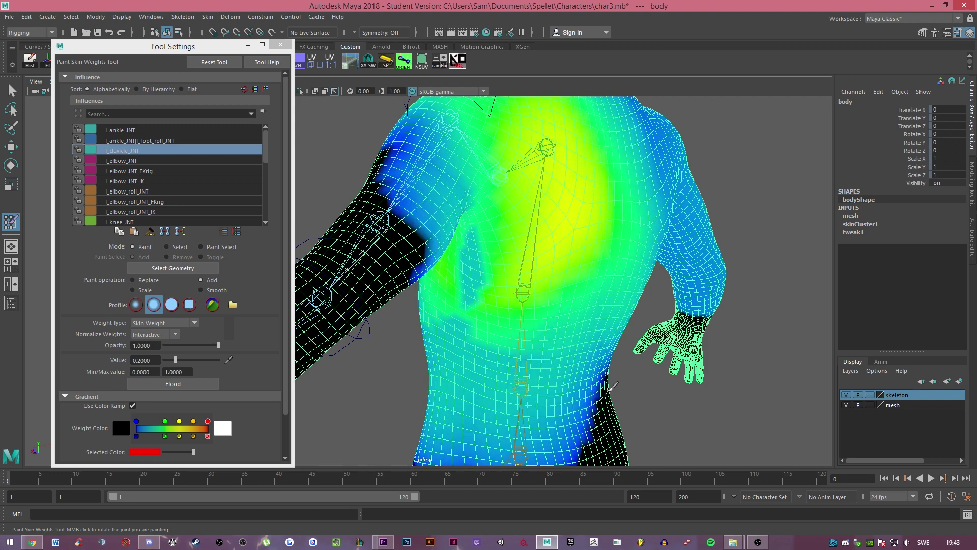
pyautogui.hotkey('ctrl', 'z')
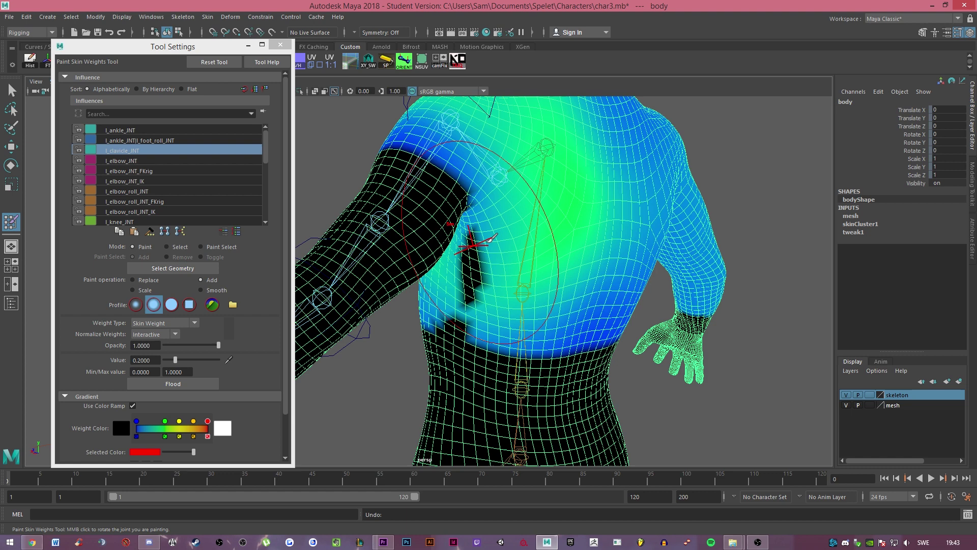
pyautogui.moveTo(491, 239)
pyautogui.mouseDown()
pyautogui.moveTo(473, 270)
pyautogui.moveTo(501, 259)
pyautogui.moveTo(455, 279)
pyautogui.moveTo(471, 280)
pyautogui.moveTo(499, 250)
pyautogui.moveTo(465, 291)
pyautogui.moveTo(478, 293)
pyautogui.mouseUp()
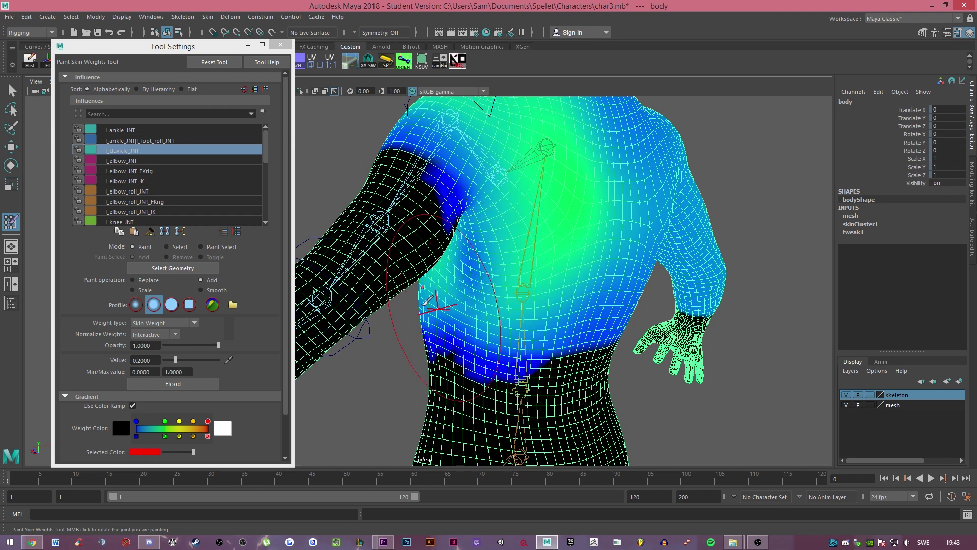
# Step: Check the l_shoulder_bicep_roll_JNT_FKrig weights on the back and paint added l_clavicle_JNT weight over that area beside the left armpit
pyautogui.rightClick(377, 208)
pyautogui.click(385, 188)
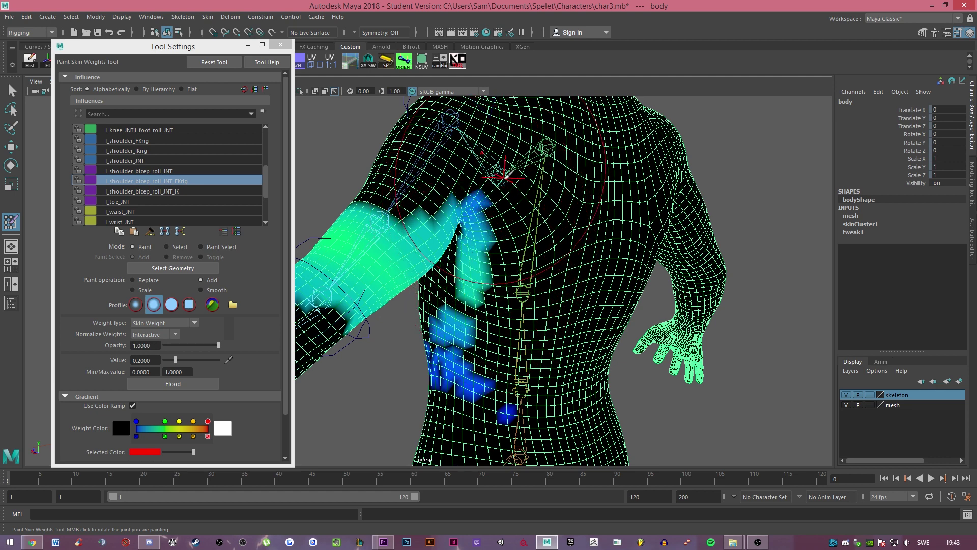
pyautogui.moveTo(524, 300); pyautogui.dragTo(526, 286, button='right')
pyautogui.moveTo(481, 263)
pyautogui.mouseDown()
pyautogui.moveTo(469, 283)
pyautogui.moveTo(506, 177)
pyautogui.mouseUp()
pyautogui.moveTo(507, 177)
pyautogui.mouseDown(button='right')
pyautogui.moveTo(499, 171)
pyautogui.moveTo(501, 180)
pyautogui.mouseUp(button='right')
pyautogui.moveTo(506, 179)
pyautogui.mouseDown()
pyautogui.moveTo(488, 254)
pyautogui.moveTo(514, 257)
pyautogui.moveTo(466, 297)
pyautogui.moveTo(474, 250)
pyautogui.mouseUp()
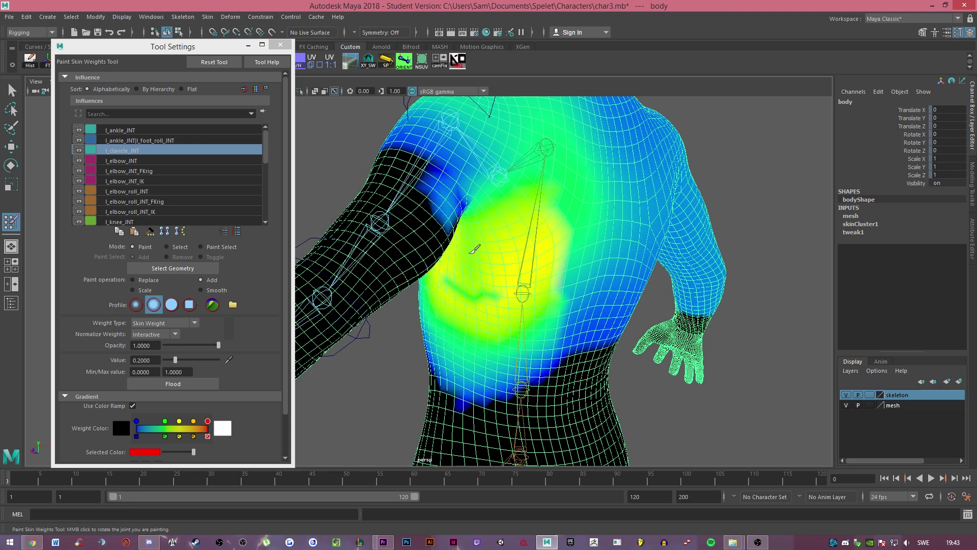
pyautogui.moveTo(478, 307)
pyautogui.mouseDown()
pyautogui.moveTo(471, 282)
pyautogui.moveTo(489, 240)
pyautogui.moveTo(493, 274)
pyautogui.mouseUp()
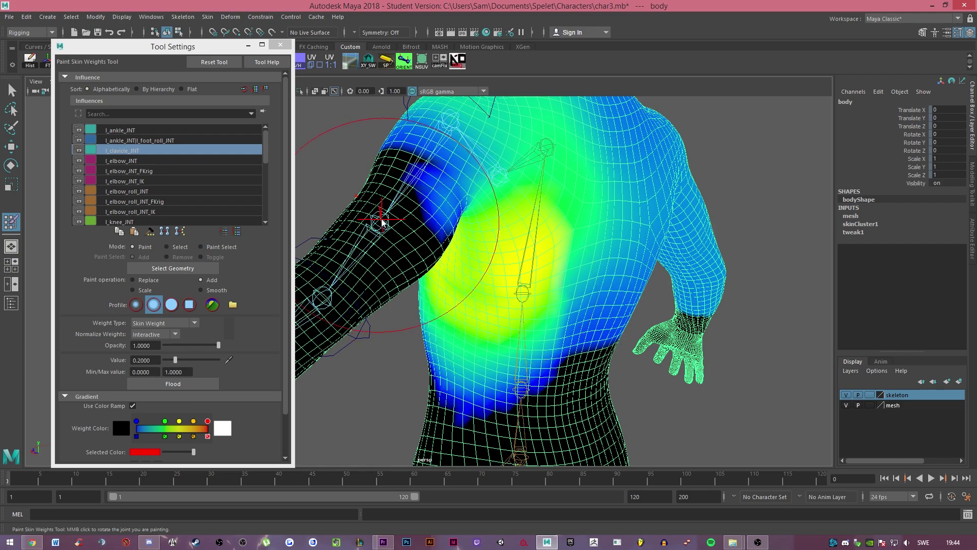
# Step: Choose l_shoulder_bicep_roll_JNT as the painted influence and examine its weights on the left upper arm, shoulder and hip
pyautogui.moveTo(381, 221); pyautogui.dragTo(390, 180, button='right')
pyautogui.moveTo(445, 387)
pyautogui.keyDown('alt'); pyautogui.mouseDown()
pyautogui.moveTo(497, 327)
pyautogui.moveTo(446, 223)
pyautogui.moveTo(393, 218)
pyautogui.moveTo(351, 233)
pyautogui.moveTo(417, 265)
pyautogui.moveTo(480, 316)
pyautogui.moveTo(434, 283)
pyautogui.moveTo(478, 188)
pyautogui.moveTo(438, 285)
pyautogui.mouseUp(); pyautogui.keyUp('alt')
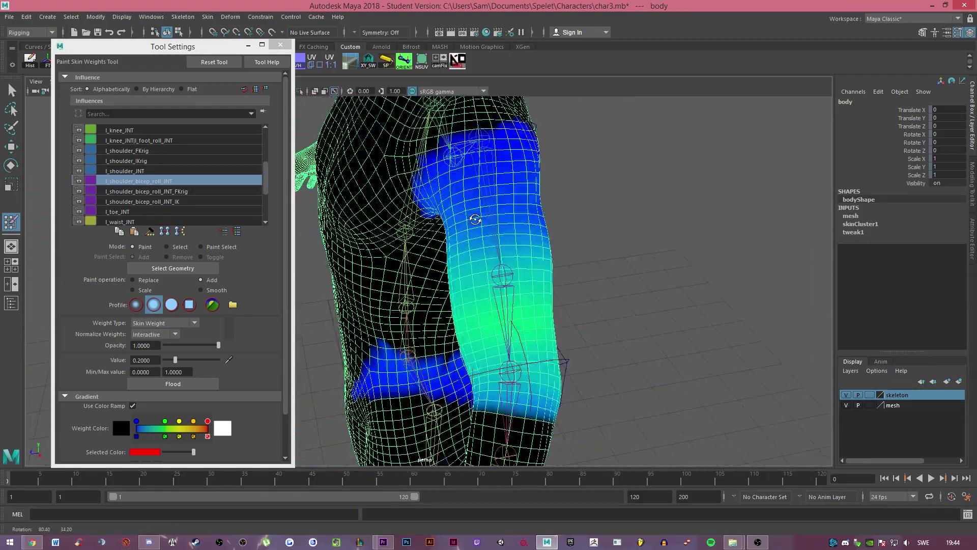
pyautogui.scroll(-3, 552, 330)
pyautogui.keyDown('alt'); pyautogui.moveTo(551, 330); pyautogui.dragTo(566, 158); pyautogui.keyUp('alt')
pyautogui.scroll(4, 441, 270)
pyautogui.moveTo(447, 249)
pyautogui.keyDown('alt'); pyautogui.mouseDown()
pyautogui.moveTo(469, 247)
pyautogui.moveTo(458, 253)
pyautogui.mouseUp(); pyautogui.keyUp('alt')
pyautogui.scroll(-3, 464, 259)
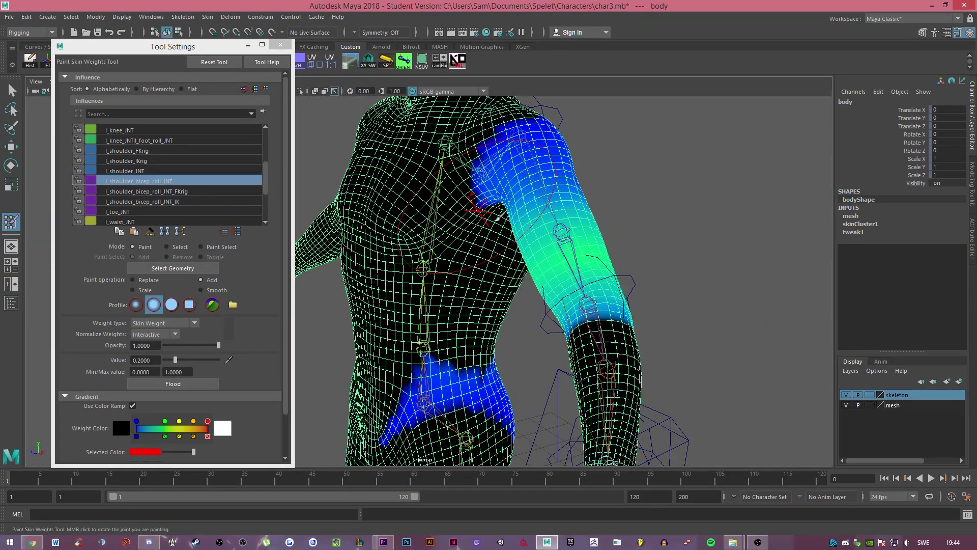
pyautogui.moveTo(480, 290)
pyautogui.keyDown('alt'); pyautogui.mouseDown()
pyautogui.moveTo(479, 269)
pyautogui.moveTo(476, 323)
pyautogui.moveTo(479, 307)
pyautogui.mouseUp(); pyautogui.keyUp('alt')
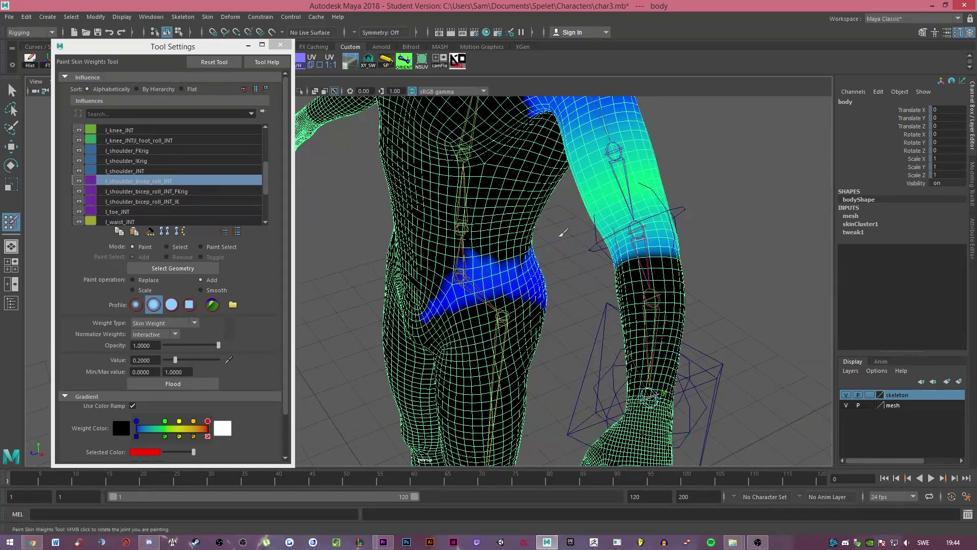
pyautogui.keyDown('alt'); pyautogui.moveTo(563, 232); pyautogui.dragTo(484, 244); pyautogui.keyUp('alt')
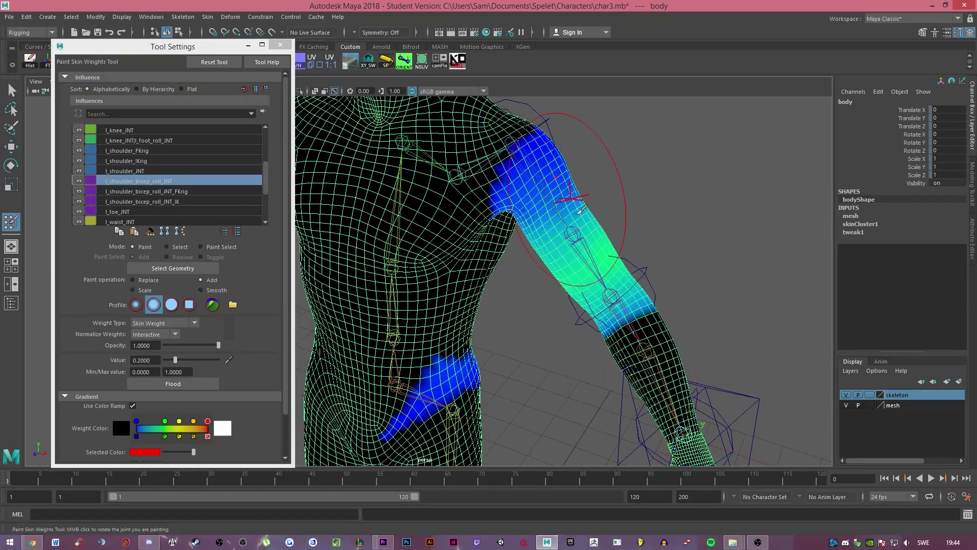
pyautogui.keyDown('alt'); pyautogui.moveTo(528, 301); pyautogui.dragTo(464, 254); pyautogui.keyUp('alt')
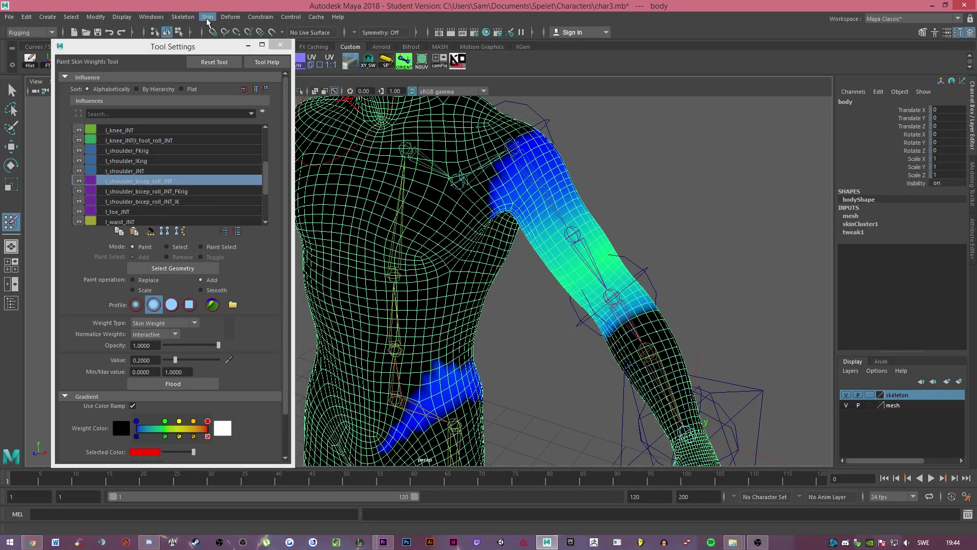
# Step: Create a single new joint at the front of the chest in the side view
pyautogui.click(187, 18)
pyautogui.moveTo(212, 13)
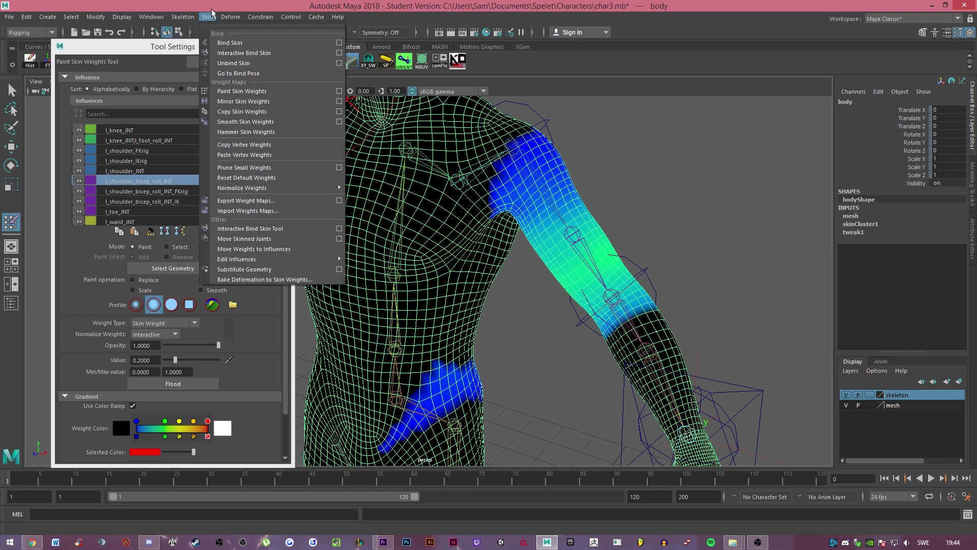
pyautogui.moveTo(183, 17)
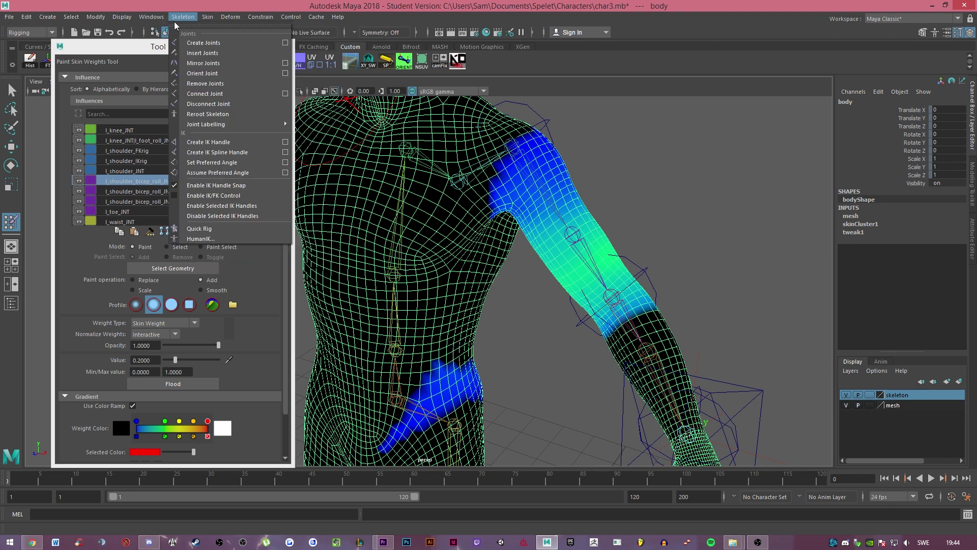
pyautogui.click(214, 43)
pyautogui.press('space')
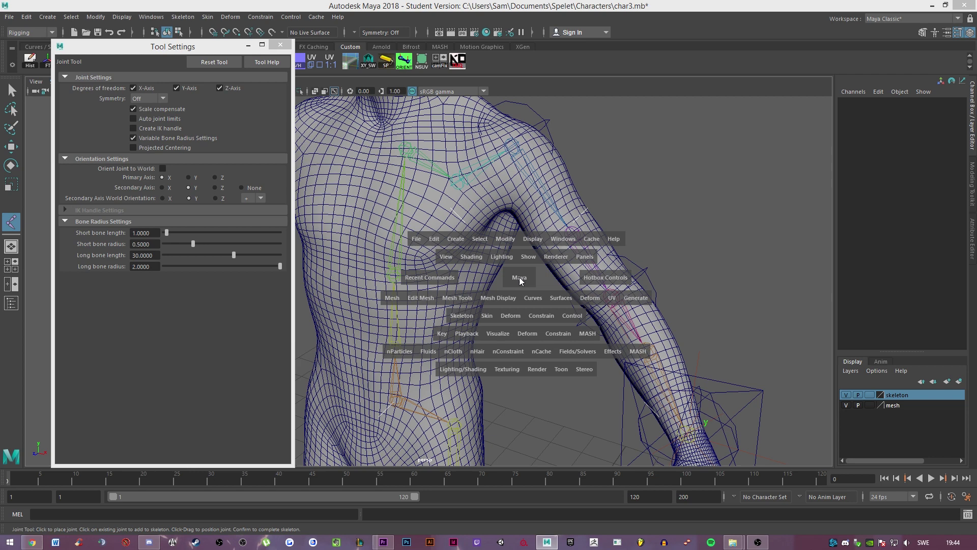
pyautogui.press('space')
pyautogui.click(462, 321)
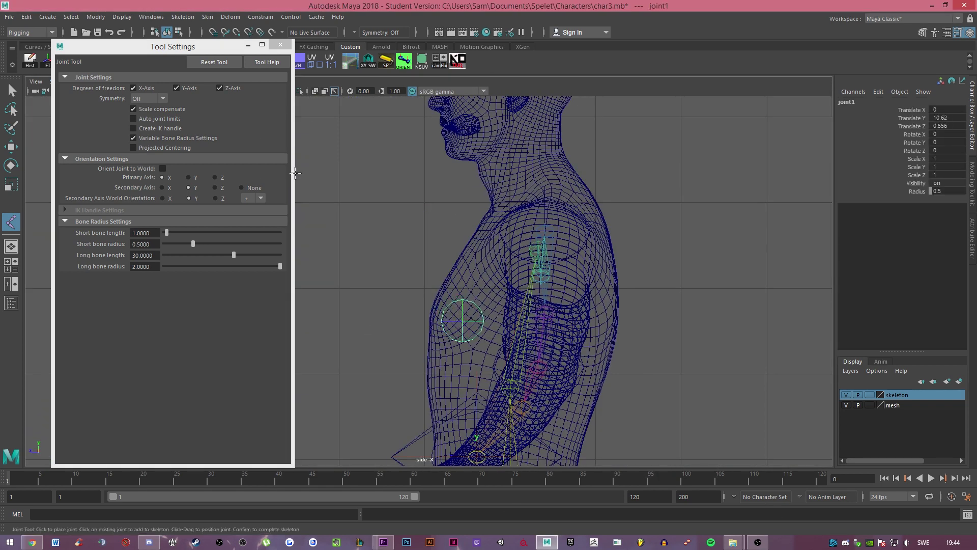
# Step: Move the new joint sideways into the left side of the chest, to about 0.723 in X
pyautogui.press('space')
pyautogui.press('space')
pyautogui.keyDown('alt'); pyautogui.moveTo(608, 180); pyautogui.dragTo(414, 300); pyautogui.keyUp('alt')
pyautogui.press('w')
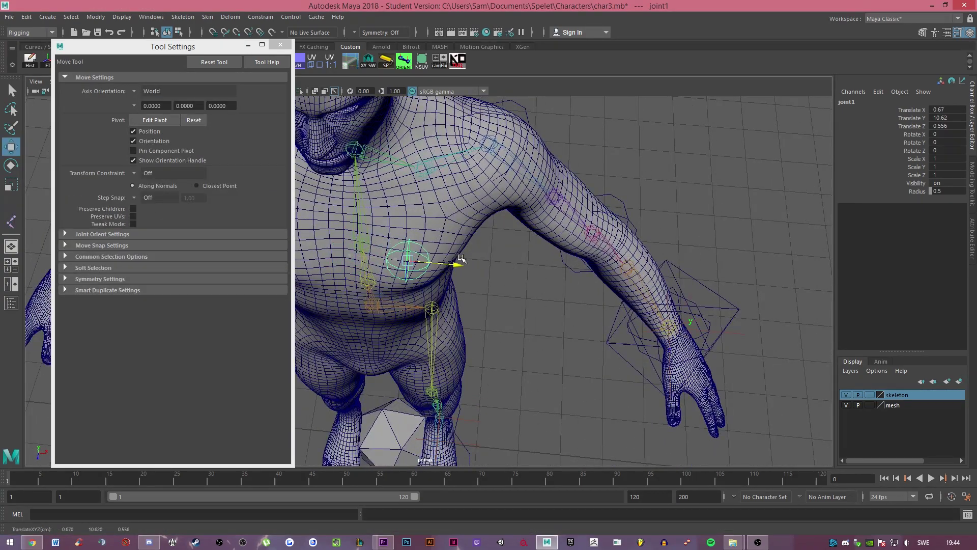
pyautogui.moveTo(461, 259); pyautogui.dragTo(457, 257)
pyautogui.press('space')
pyautogui.press('space')
pyautogui.click(280, 44)
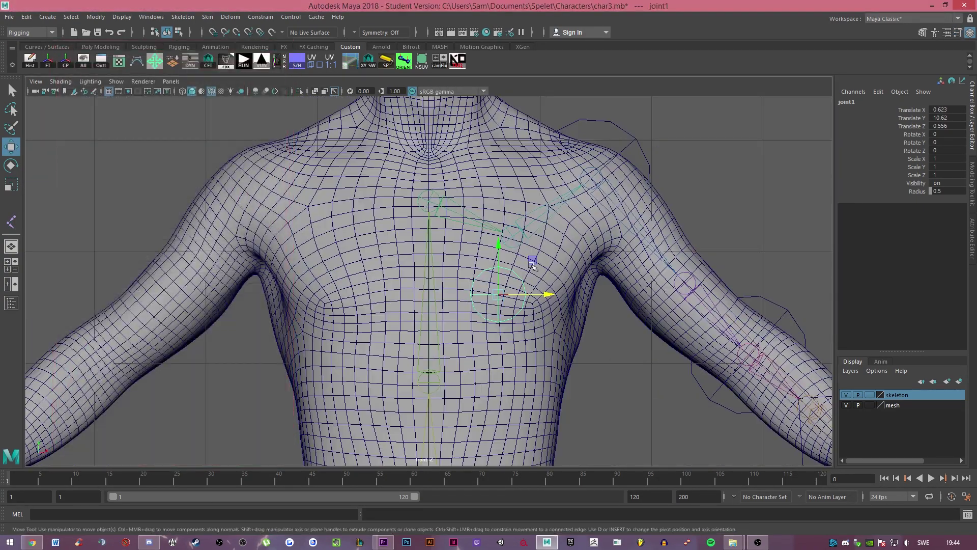
pyautogui.moveTo(545, 294); pyautogui.dragTo(558, 292)
pyautogui.press('space')
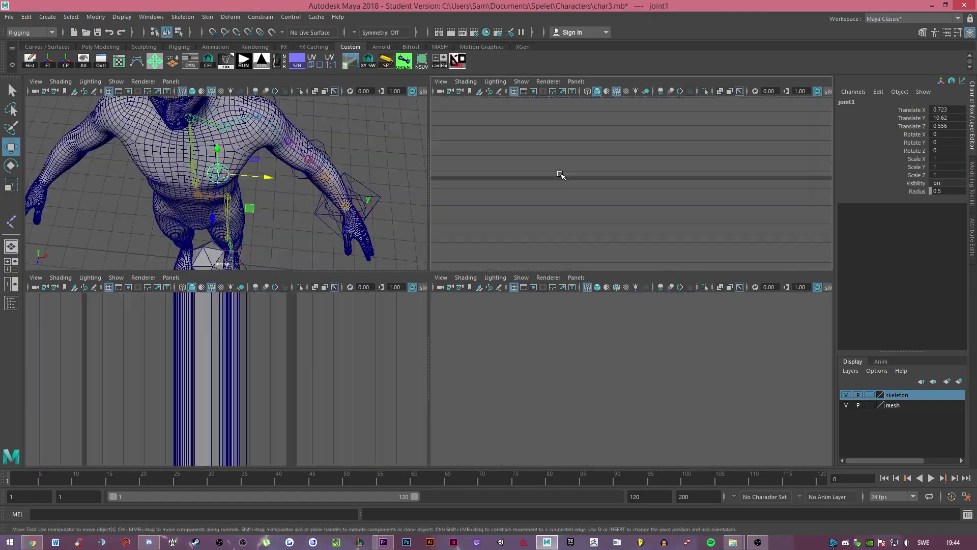
pyautogui.press('space')
pyautogui.keyDown('alt'); pyautogui.moveTo(561, 175); pyautogui.dragTo(499, 229); pyautogui.keyUp('alt')
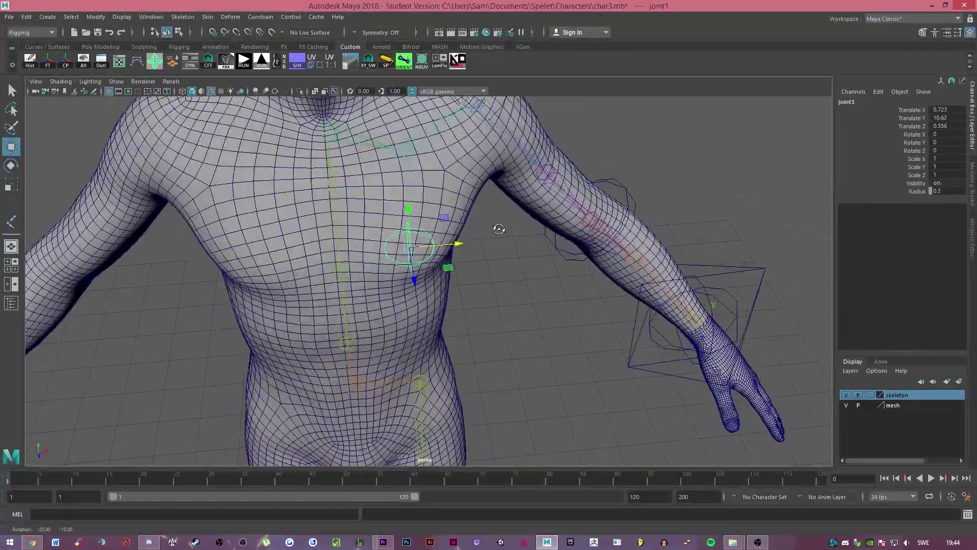
pyautogui.scroll(3, 519, 281)
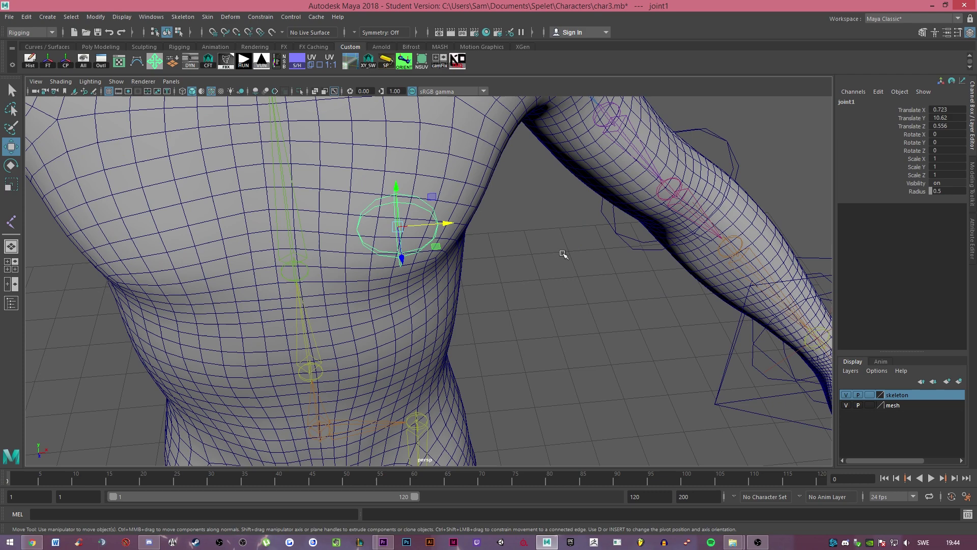
pyautogui.keyDown('alt'); pyautogui.moveTo(563, 254); pyautogui.dragTo(508, 234); pyautogui.keyUp('alt')
pyautogui.scroll(-3, 500, 311)
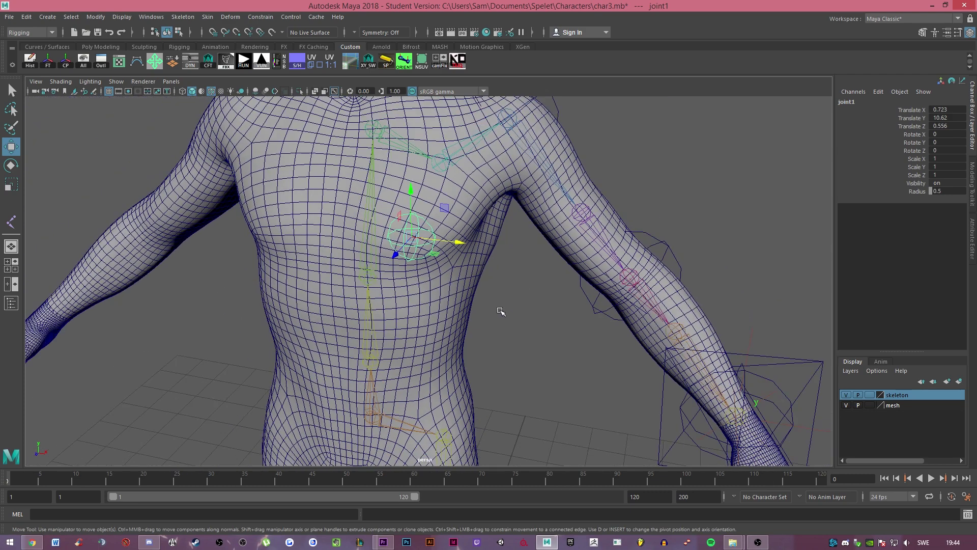
# Step: Rename the new chest joint to balance_nipple_skin
pyautogui.click(420, 233)
pyautogui.click(422, 229)
pyautogui.click(857, 103)
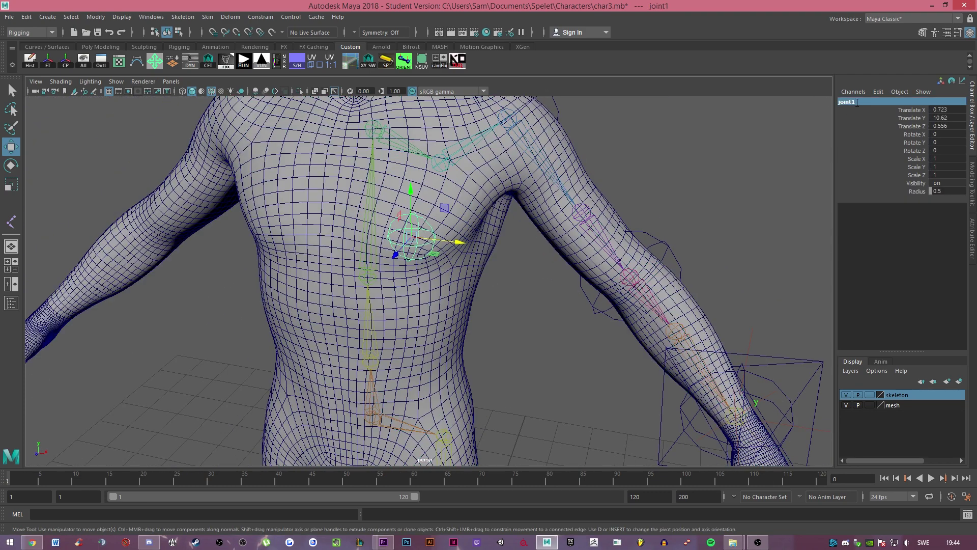
pyautogui.click(857, 103)
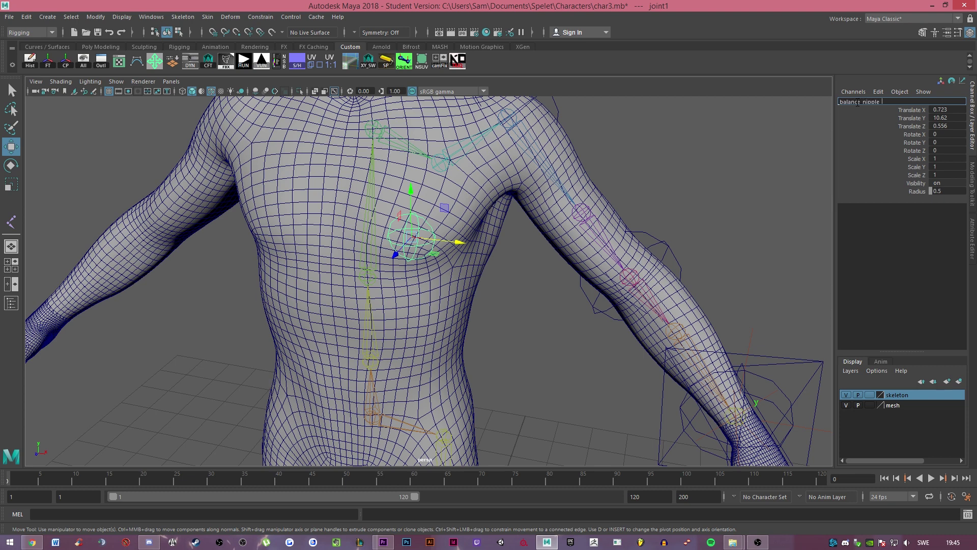
pyautogui.write('balance_nipple_skin')
pyautogui.press('Return')
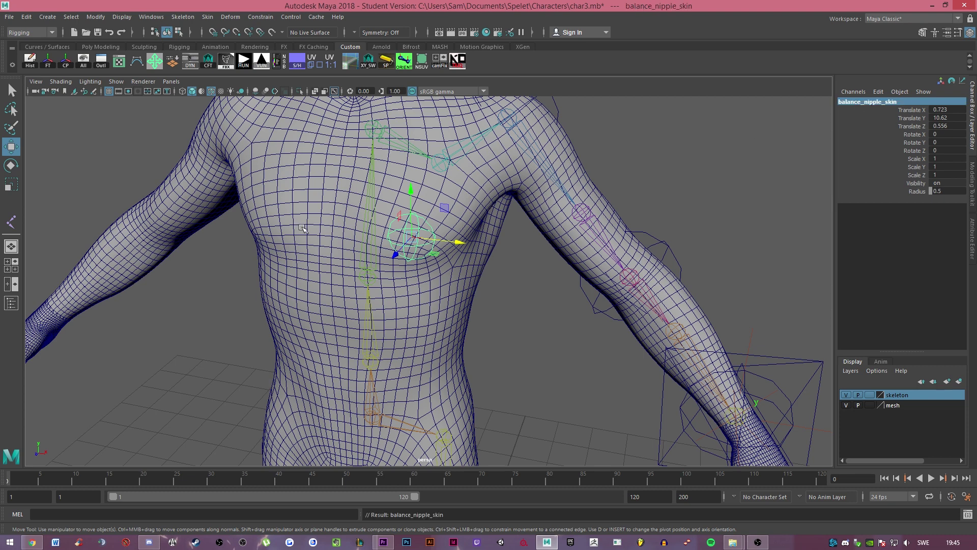
# Step: Add the balance_nipple_skin joint as an influence on the body mesh, using reset options with dropoff 4.0, locked weights and default weight 0
pyautogui.click(207, 19)
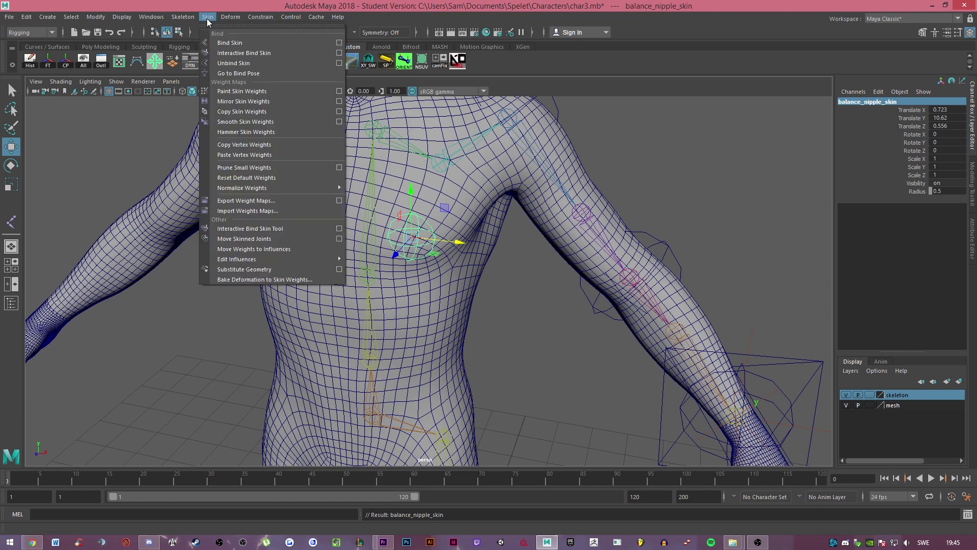
pyautogui.moveTo(289, 261)
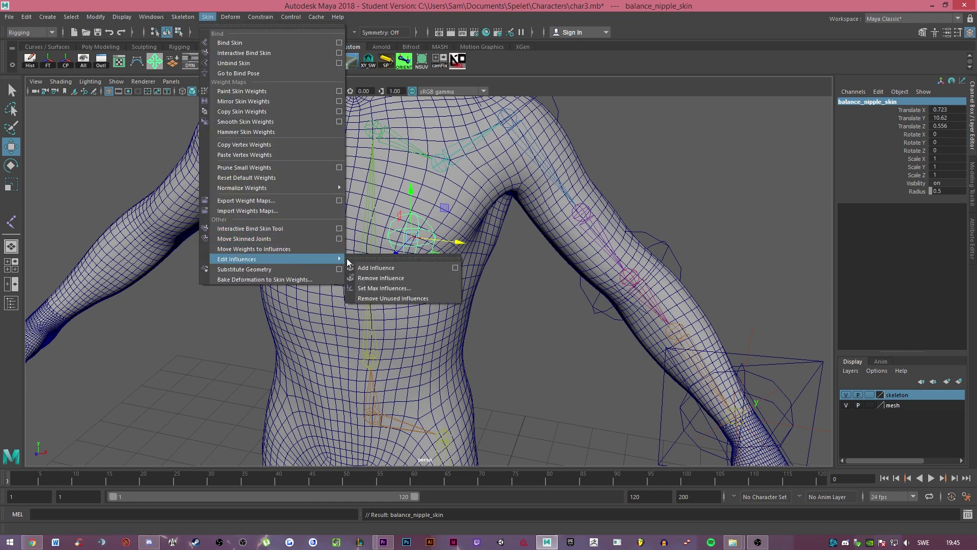
pyautogui.click(456, 267)
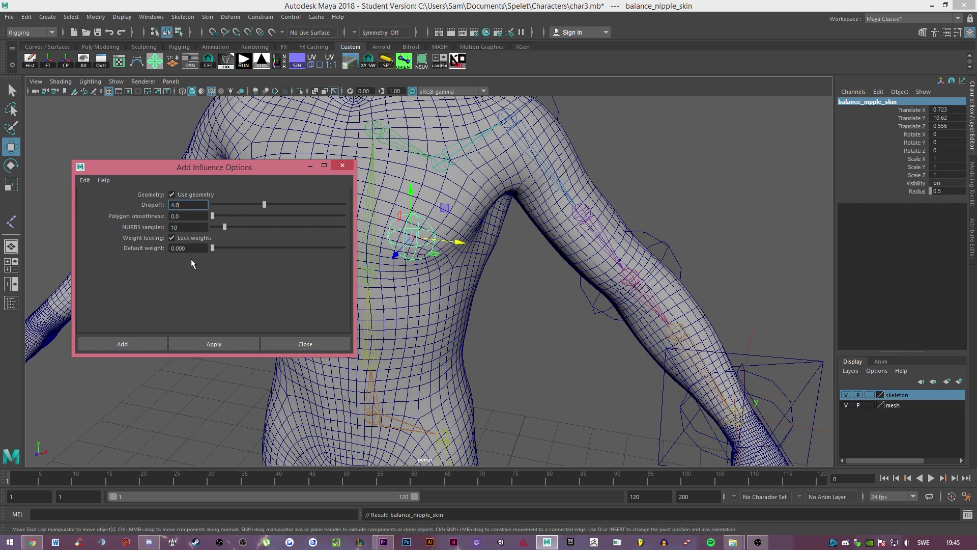
pyautogui.click(85, 180)
pyautogui.click(105, 202)
pyautogui.keyDown('shift'); pyautogui.click(444, 299); pyautogui.keyUp('shift')
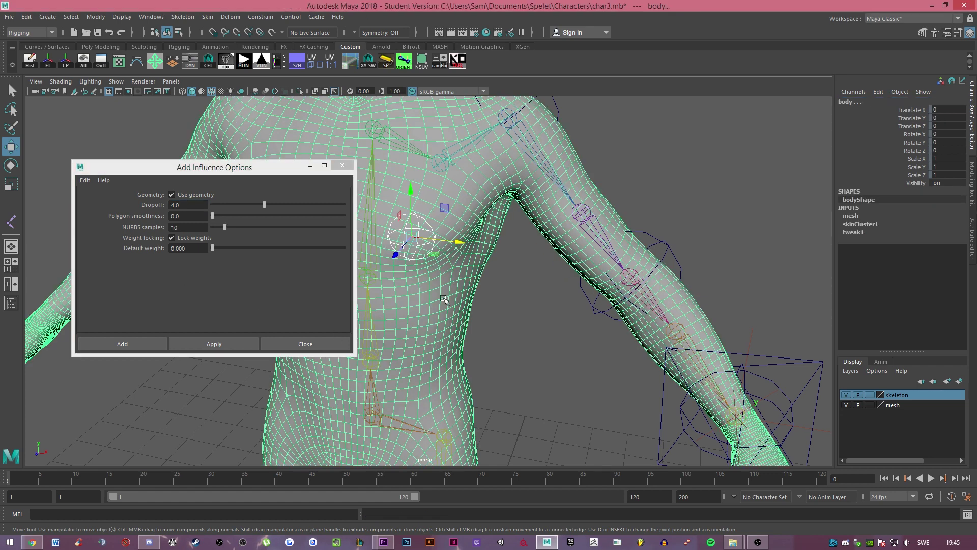
pyautogui.click(122, 344)
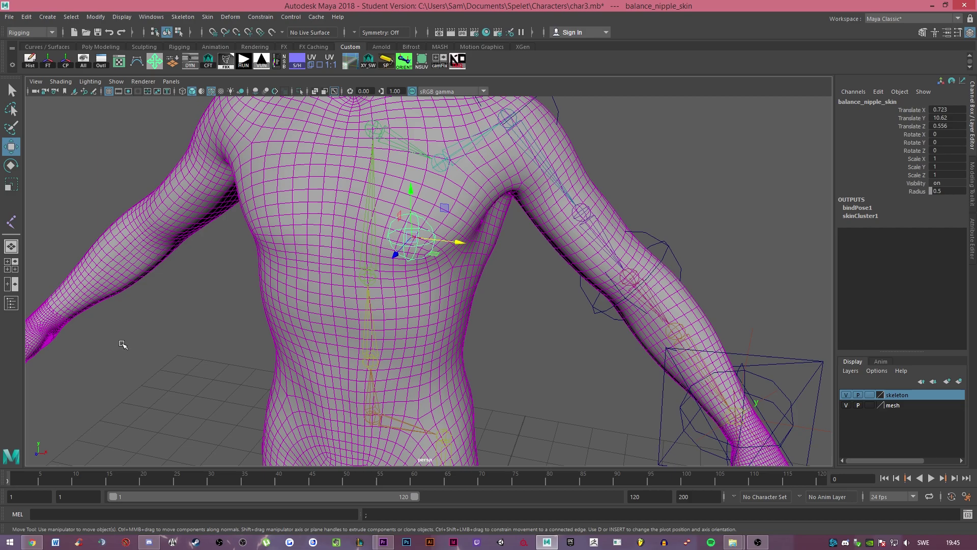
# Step: Examine the placement of the balance_nipple_skin joint in the left chest from several angles
pyautogui.click(501, 329)
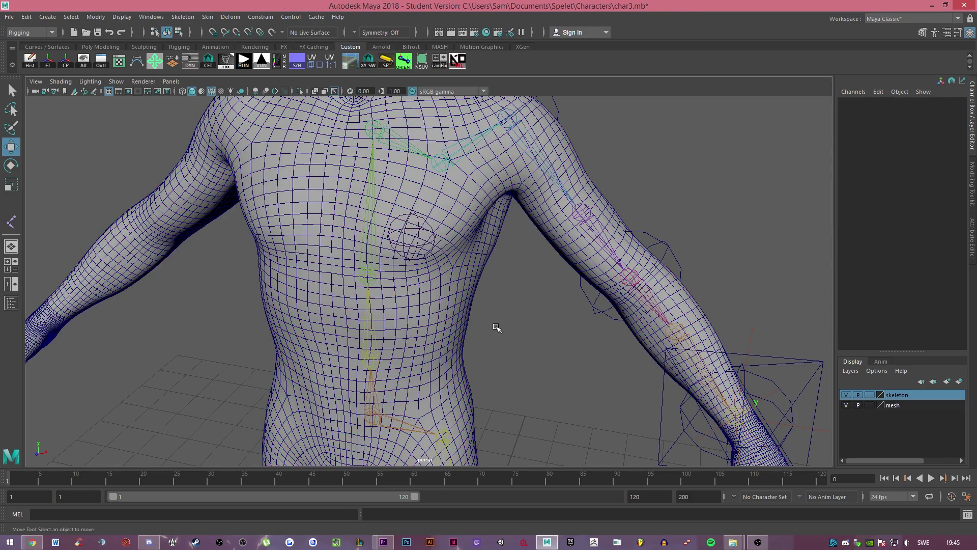
pyautogui.keyDown('alt'); pyautogui.moveTo(496, 286); pyautogui.dragTo(440, 143); pyautogui.keyUp('alt')
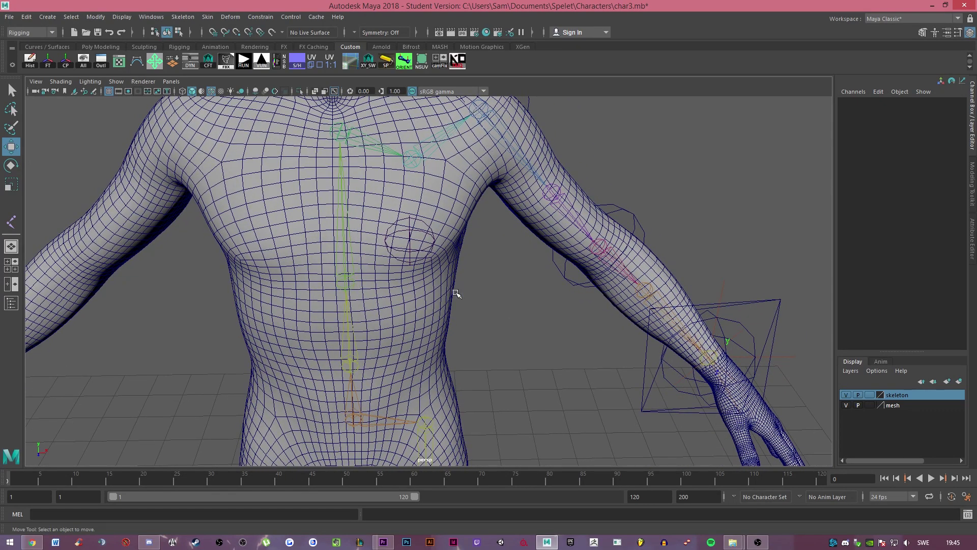
pyautogui.keyDown('alt'); pyautogui.moveTo(532, 280); pyautogui.dragTo(477, 328); pyautogui.keyUp('alt')
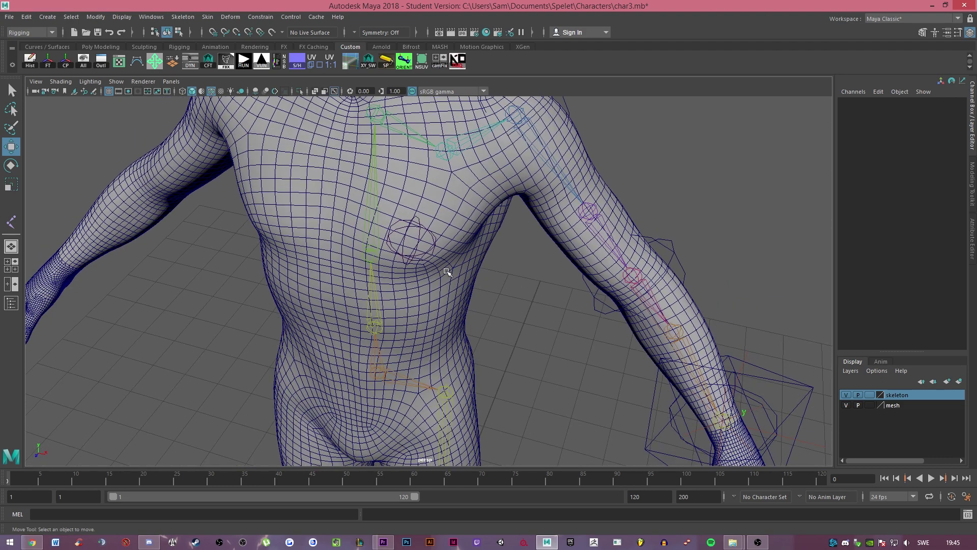
pyautogui.keyDown('alt'); pyautogui.moveTo(447, 270); pyautogui.dragTo(493, 278); pyautogui.keyUp('alt')
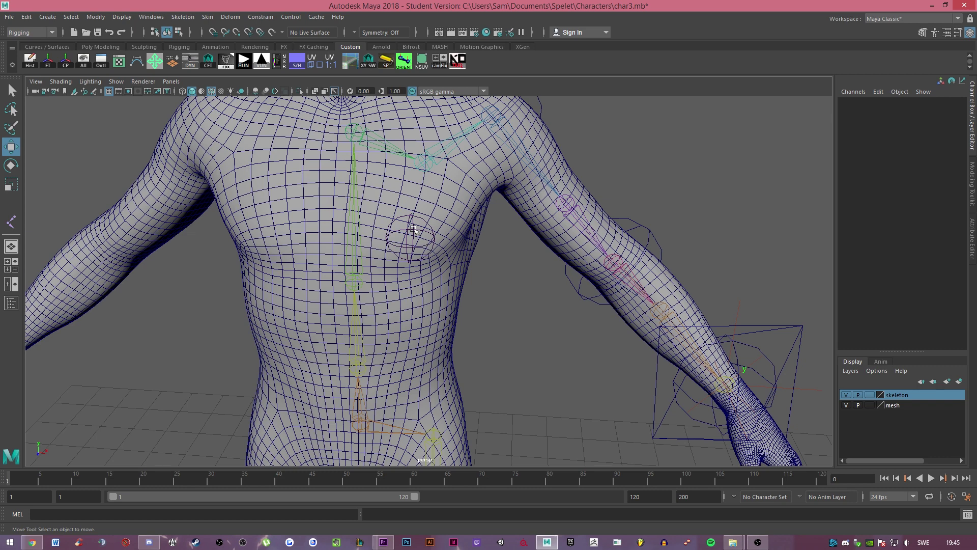
pyautogui.keyDown('alt'); pyautogui.moveTo(554, 261); pyautogui.dragTo(523, 288); pyautogui.keyUp('alt')
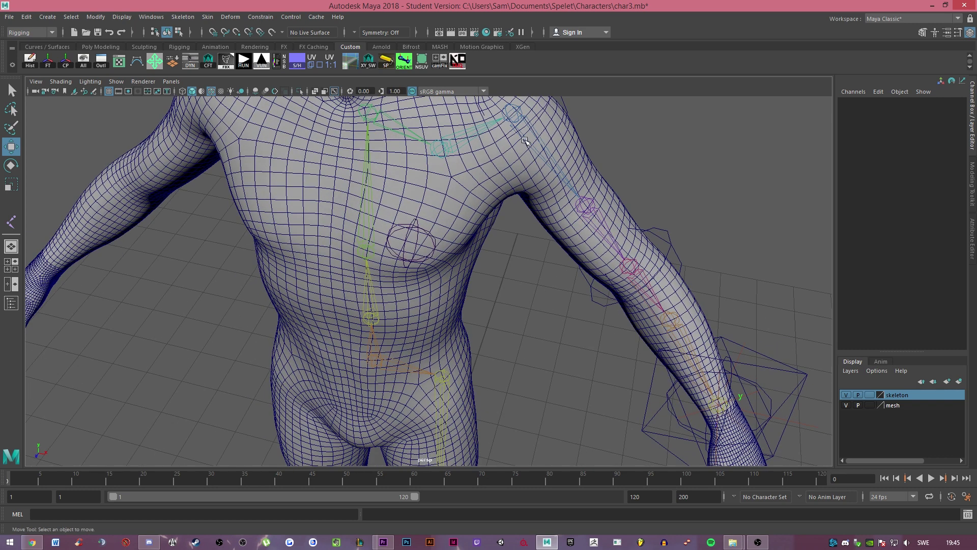
pyautogui.keyDown('alt'); pyautogui.moveTo(552, 341); pyautogui.dragTo(499, 300); pyautogui.keyUp('alt')
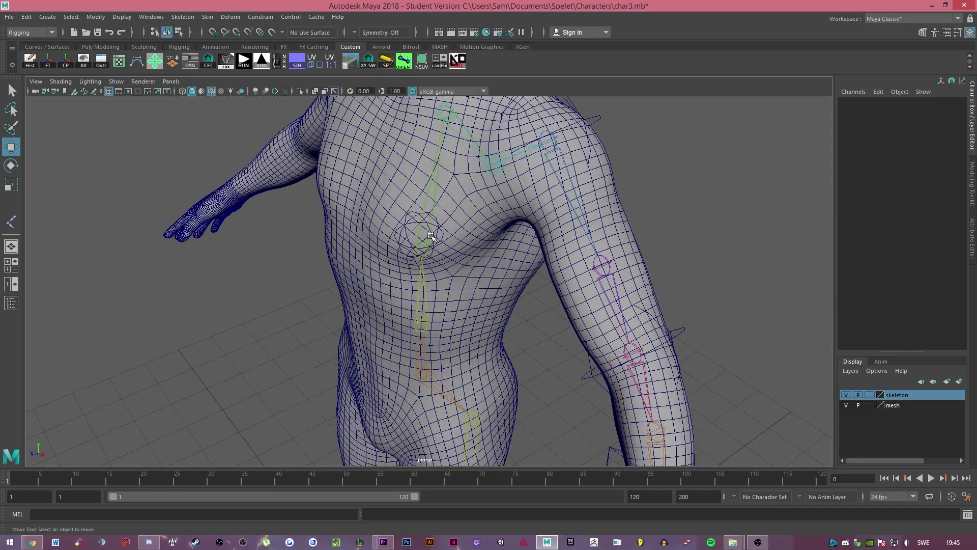
pyautogui.click(427, 228)
pyautogui.keyDown('alt'); pyautogui.moveTo(513, 379); pyautogui.dragTo(567, 354); pyautogui.keyUp('alt')
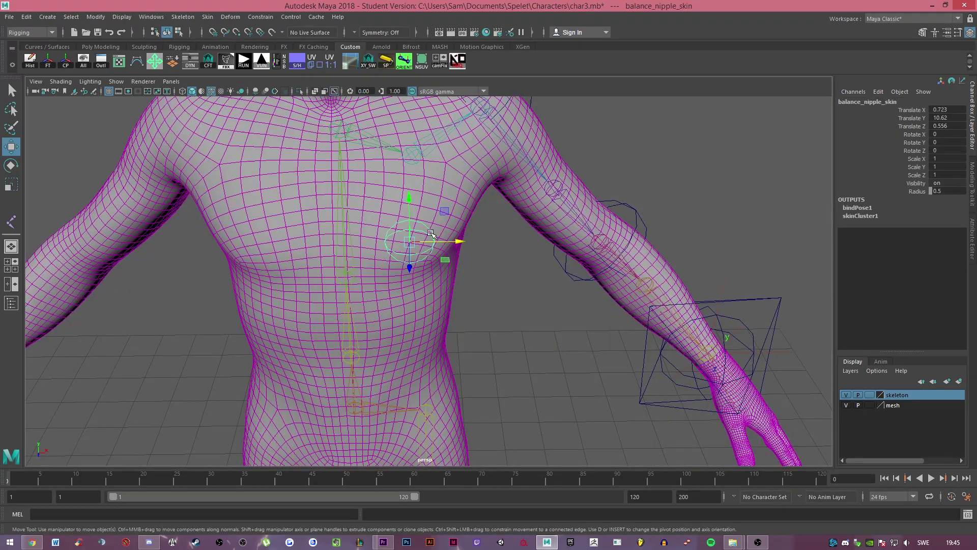
# Step: Deselect the balance_nipple_skin joint and select the body mesh
pyautogui.click(498, 247)
pyautogui.keyDown('alt'); pyautogui.moveTo(497, 247); pyautogui.dragTo(398, 250); pyautogui.keyUp('alt')
pyautogui.keyDown('alt'); pyautogui.moveTo(487, 270); pyautogui.dragTo(437, 281); pyautogui.keyUp('alt')
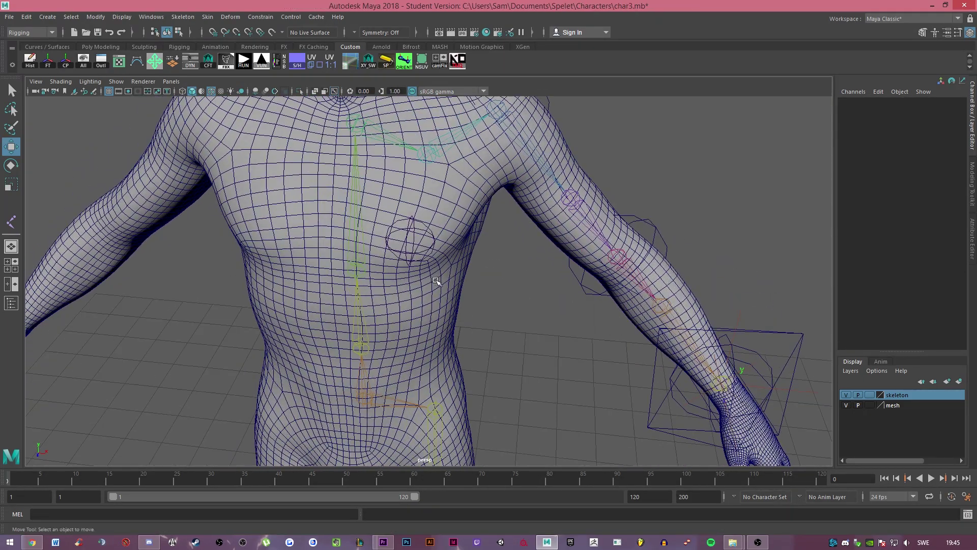
pyautogui.click(437, 281)
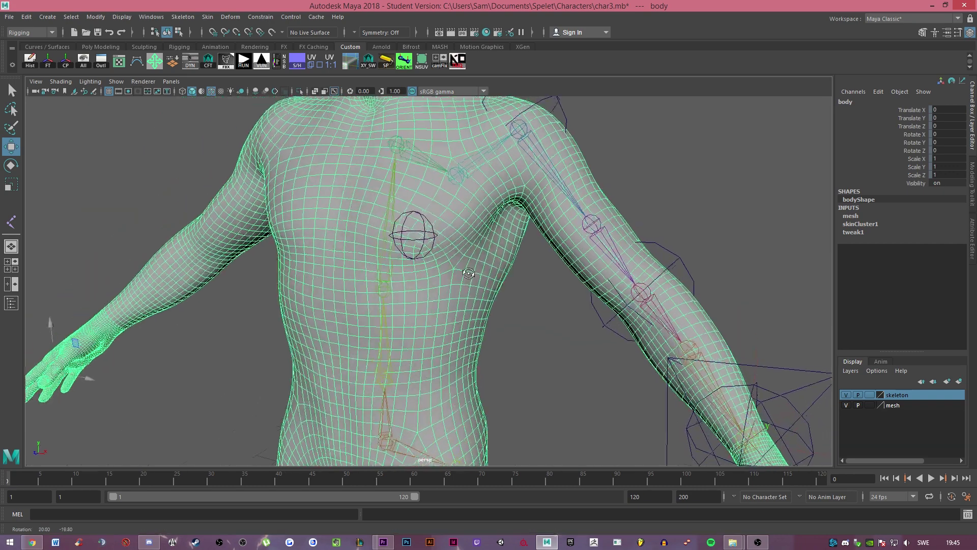
# Step: Select the balance_nipple_skin joint in the chest and return the selection to the body mesh
pyautogui.click(531, 320)
pyautogui.keyDown('alt'); pyautogui.moveTo(529, 315); pyautogui.dragTo(465, 320); pyautogui.keyUp('alt')
pyautogui.click(461, 333)
pyautogui.click(432, 239)
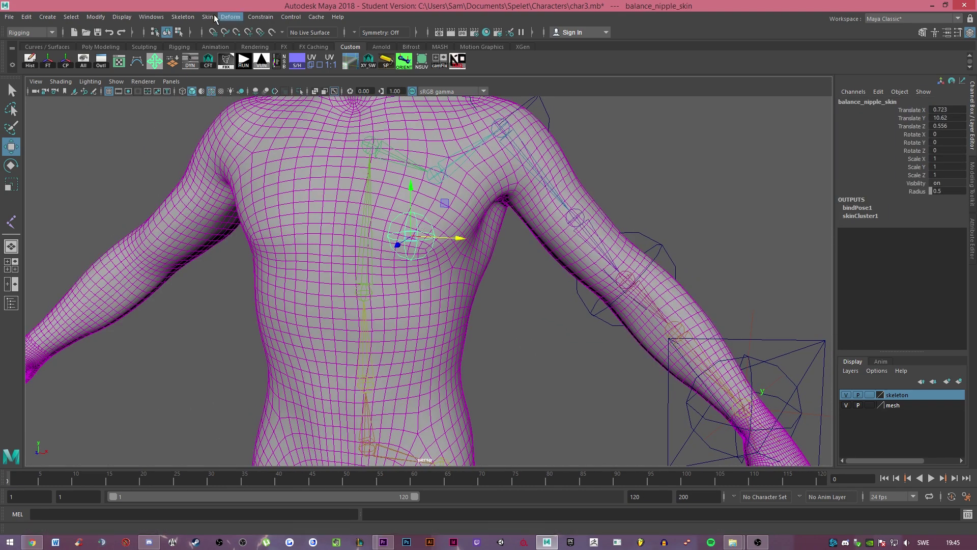
pyautogui.click(509, 322)
pyautogui.click(389, 329)
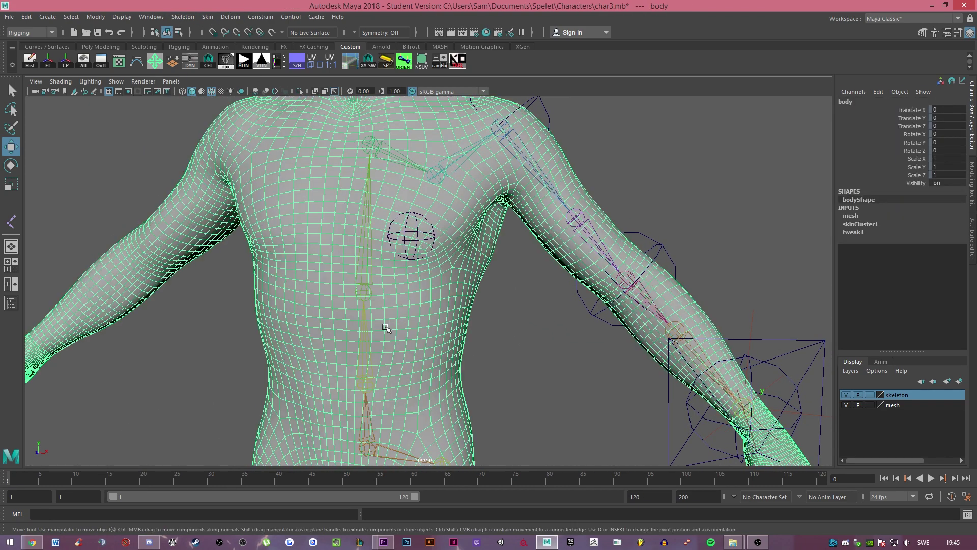
pyautogui.click(212, 17)
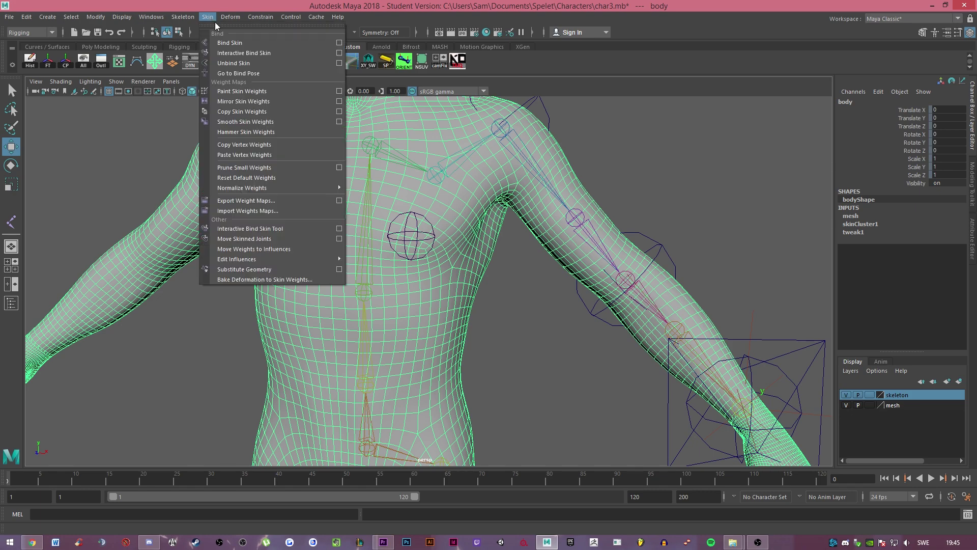
pyautogui.click(339, 92)
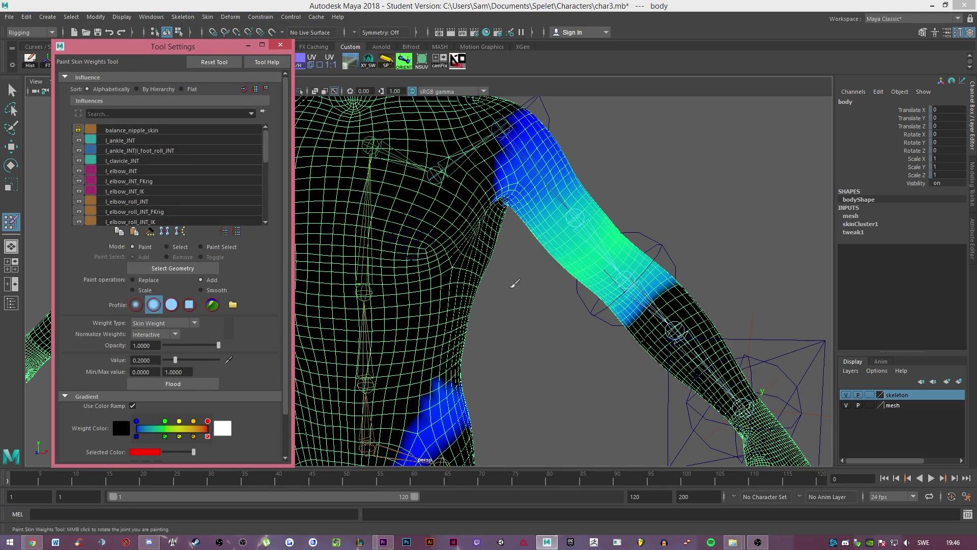
pyautogui.moveTo(414, 218); pyautogui.dragTo(423, 224, button='right')
pyautogui.press('w')
pyautogui.click(348, 143)
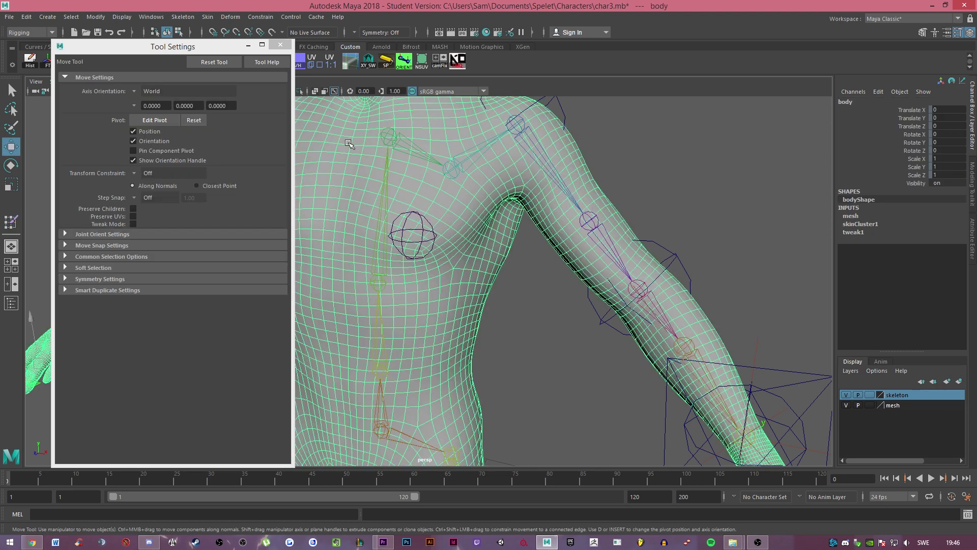
# Step: Start Paint Skin Weights on the body mesh and make balance_nipple_skin the active influence
pyautogui.click(207, 17)
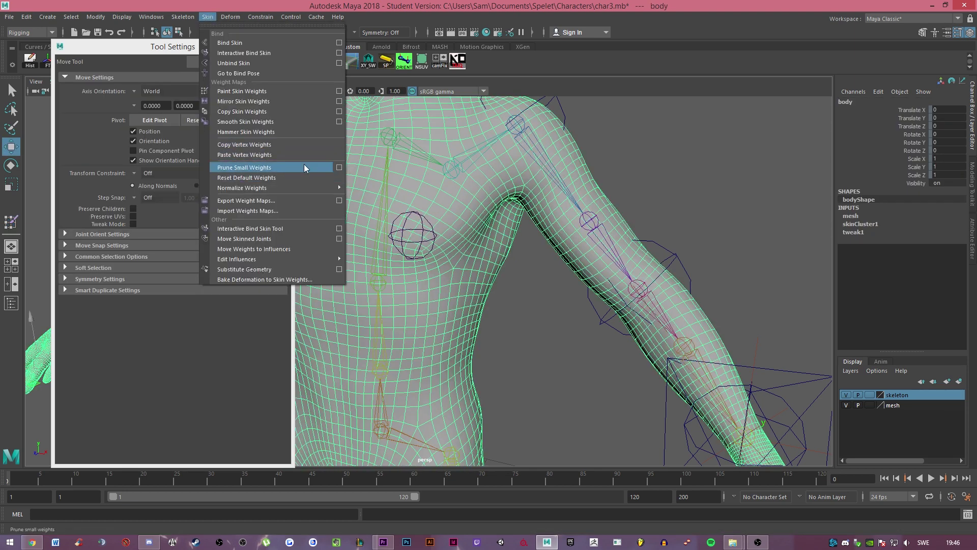
pyautogui.click(316, 92)
pyautogui.rightClick(421, 236)
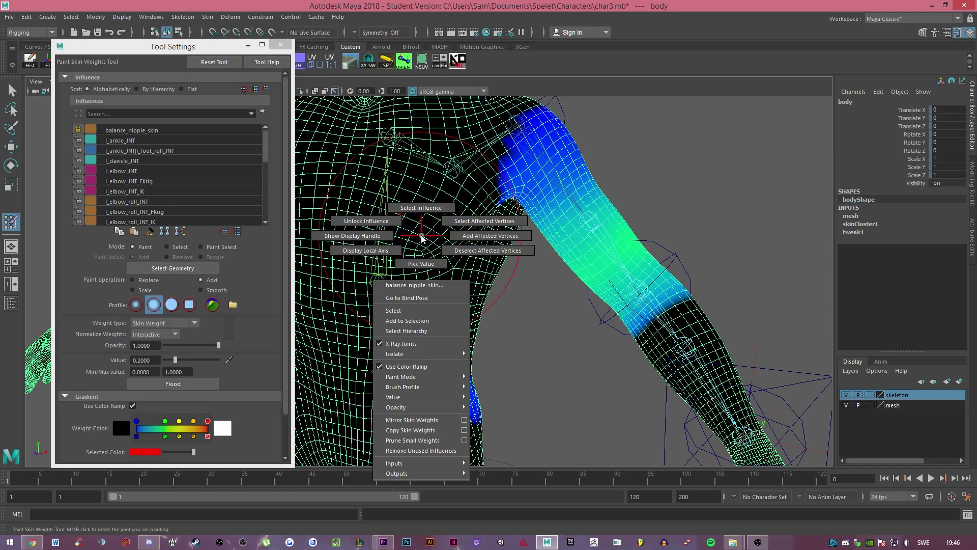
pyautogui.moveTo(421, 238); pyautogui.dragTo(421, 226, button='right')
pyautogui.keyDown('alt'); pyautogui.moveTo(483, 270); pyautogui.dragTo(646, 282); pyautogui.keyUp('alt')
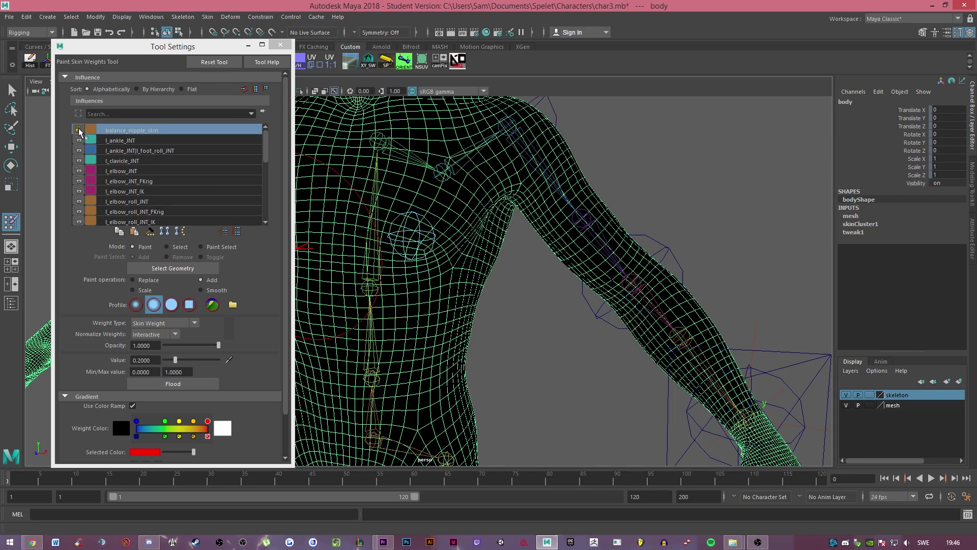
# Step: Paint balance_nipple_skin weights over the chest using Add at value 0.2, undoing the first overly broad pass
pyautogui.moveTo(437, 258)
pyautogui.mouseDown()
pyautogui.moveTo(399, 239)
pyautogui.moveTo(391, 216)
pyautogui.moveTo(429, 284)
pyautogui.mouseUp()
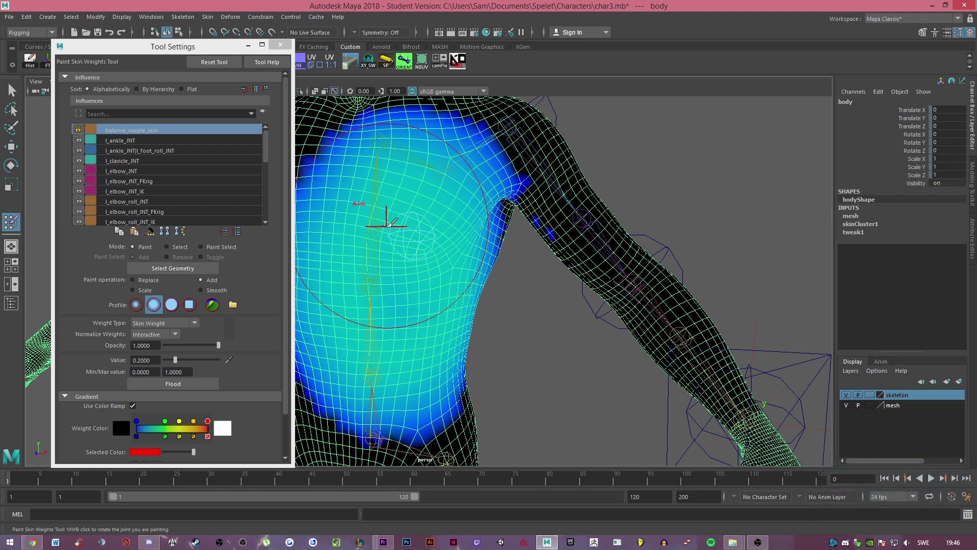
pyautogui.hotkey('ctrl', 'z')
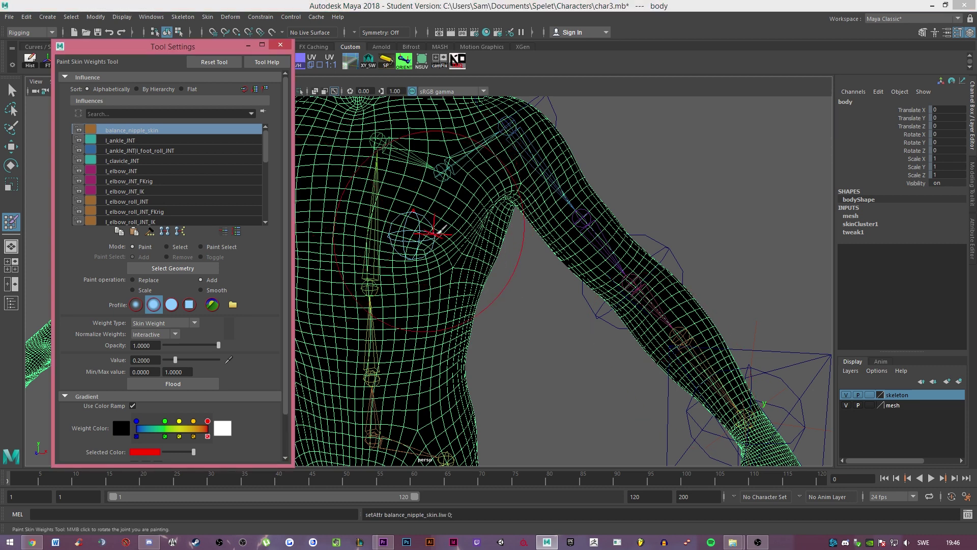
pyautogui.moveTo(392, 229)
pyautogui.mouseDown()
pyautogui.moveTo(407, 263)
pyautogui.moveTo(439, 284)
pyautogui.mouseUp()
pyautogui.moveTo(506, 299)
pyautogui.keyDown('alt'); pyautogui.mouseDown()
pyautogui.moveTo(610, 300)
pyautogui.moveTo(481, 302)
pyautogui.mouseUp(); pyautogui.keyUp('alt')
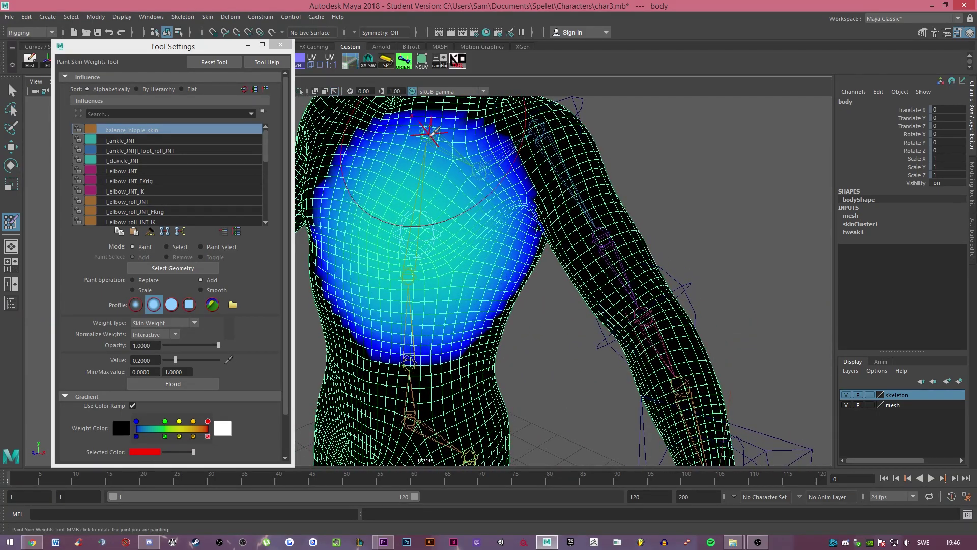
# Step: Switch the painted influence through the upper chest and spine joints to l_shoulder_JNT
pyautogui.moveTo(429, 136); pyautogui.dragTo(427, 110, button='right')
pyautogui.moveTo(411, 362); pyautogui.dragTo(413, 275, button='right')
pyautogui.moveTo(537, 130); pyautogui.dragTo(535, 109, button='right')
pyautogui.moveTo(432, 262)
pyautogui.keyDown('alt'); pyautogui.mouseDown()
pyautogui.moveTo(534, 247)
pyautogui.moveTo(473, 257)
pyautogui.moveTo(563, 338)
pyautogui.moveTo(583, 375)
pyautogui.moveTo(572, 369)
pyautogui.mouseUp(); pyautogui.keyUp('alt')
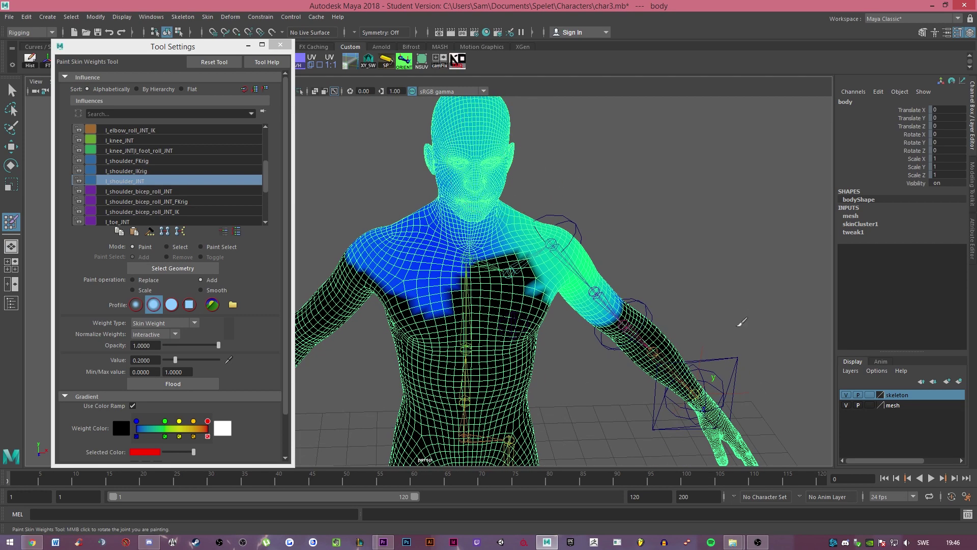
# Step: Examine the l_shoulder_JNT weight distribution over the head, chest, shoulders and back from several angles
pyautogui.keyDown('alt'); pyautogui.moveTo(607, 335); pyautogui.dragTo(594, 283, button='middle'); pyautogui.keyUp('alt')
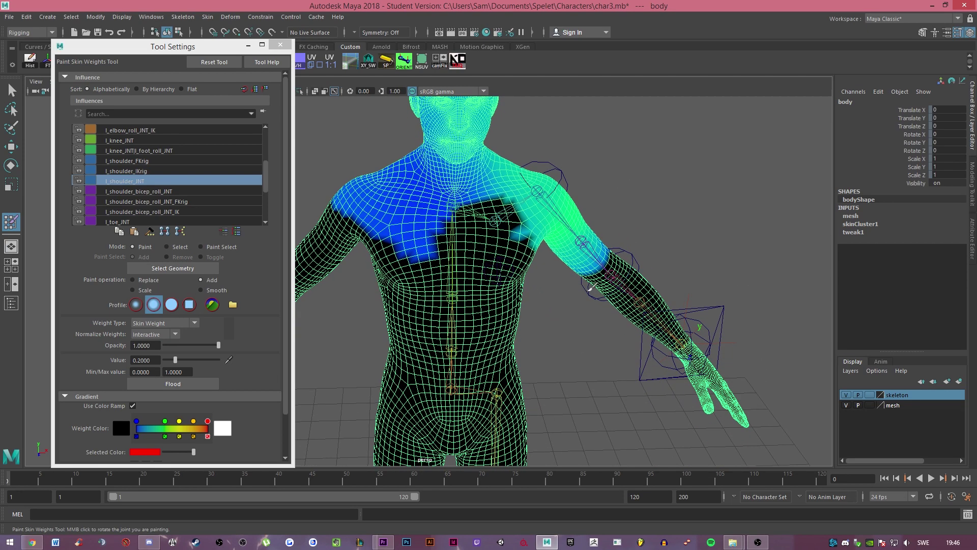
pyautogui.moveTo(545, 304)
pyautogui.keyDown('alt'); pyautogui.mouseDown(button='middle')
pyautogui.moveTo(500, 227)
pyautogui.moveTo(495, 293)
pyautogui.mouseUp(button='middle'); pyautogui.keyUp('alt')
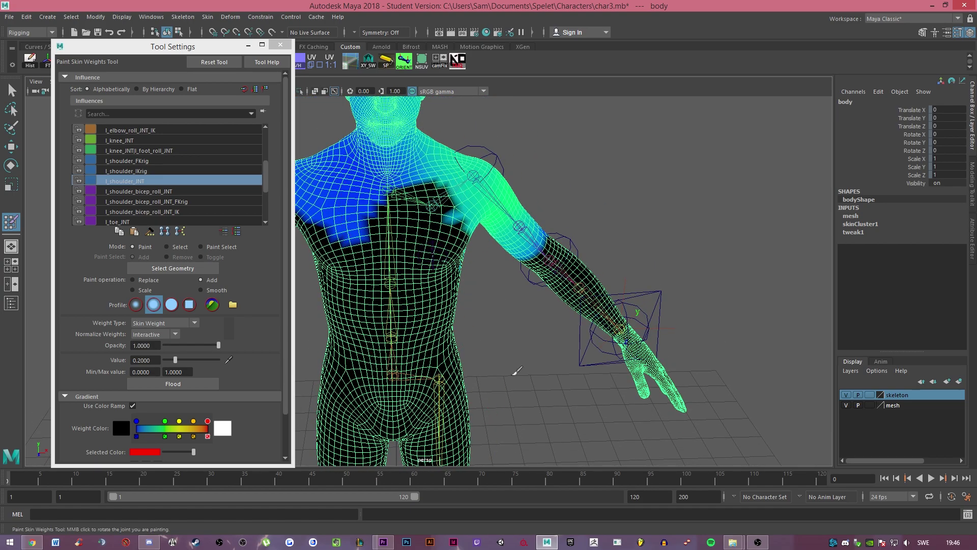
pyautogui.keyDown('alt'); pyautogui.moveTo(516, 371); pyautogui.dragTo(492, 78, button='middle'); pyautogui.keyUp('alt')
pyautogui.keyDown('alt'); pyautogui.moveTo(486, 287); pyautogui.dragTo(478, 508, button='middle'); pyautogui.keyUp('alt')
pyautogui.keyDown('alt'); pyautogui.moveTo(514, 191); pyautogui.dragTo(572, 320, button='middle'); pyautogui.keyUp('alt')
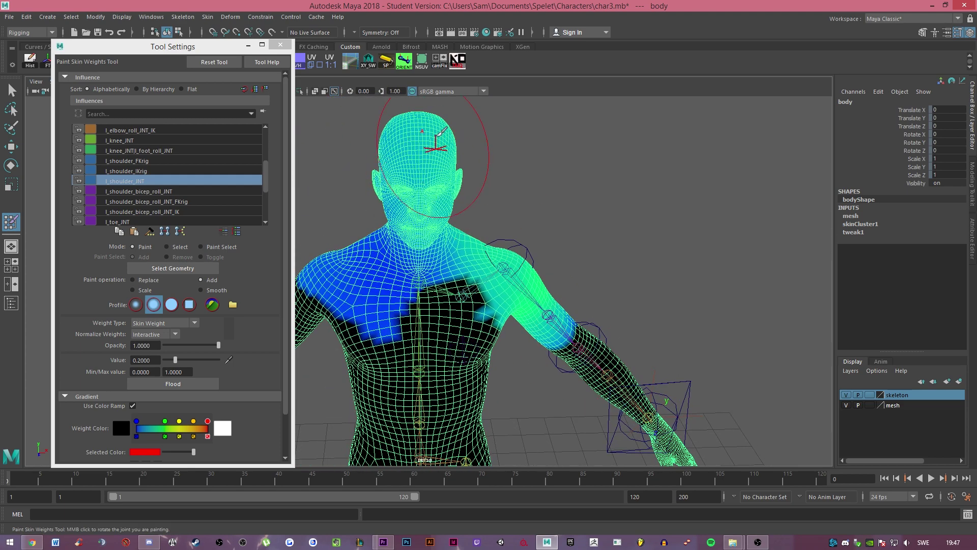
pyautogui.keyDown('alt'); pyautogui.moveTo(450, 154); pyautogui.dragTo(498, 253); pyautogui.keyUp('alt')
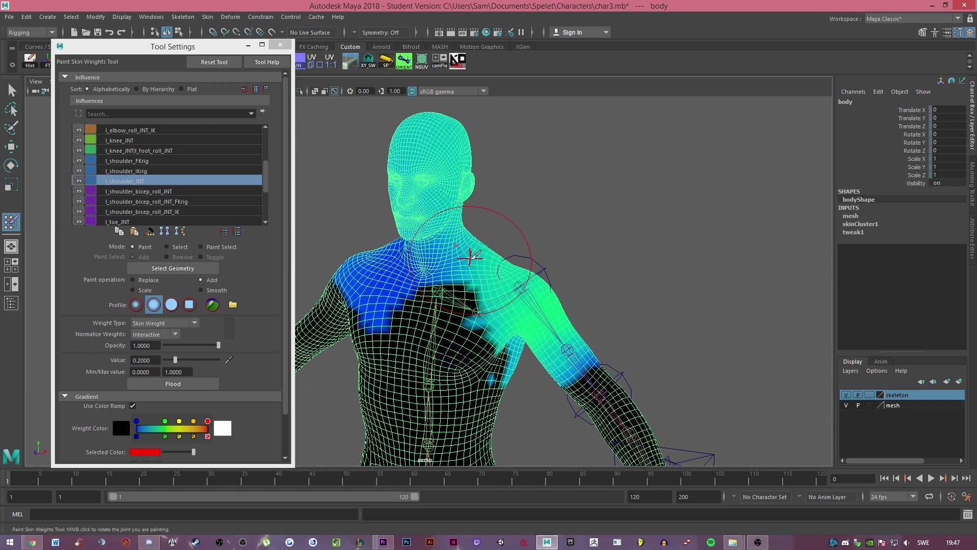
pyautogui.moveTo(494, 235)
pyautogui.keyDown('alt'); pyautogui.mouseDown()
pyautogui.moveTo(483, 244)
pyautogui.moveTo(450, 237)
pyautogui.mouseUp(); pyautogui.keyUp('alt')
pyautogui.keyDown('alt'); pyautogui.moveTo(563, 342); pyautogui.dragTo(513, 328); pyautogui.keyUp('alt')
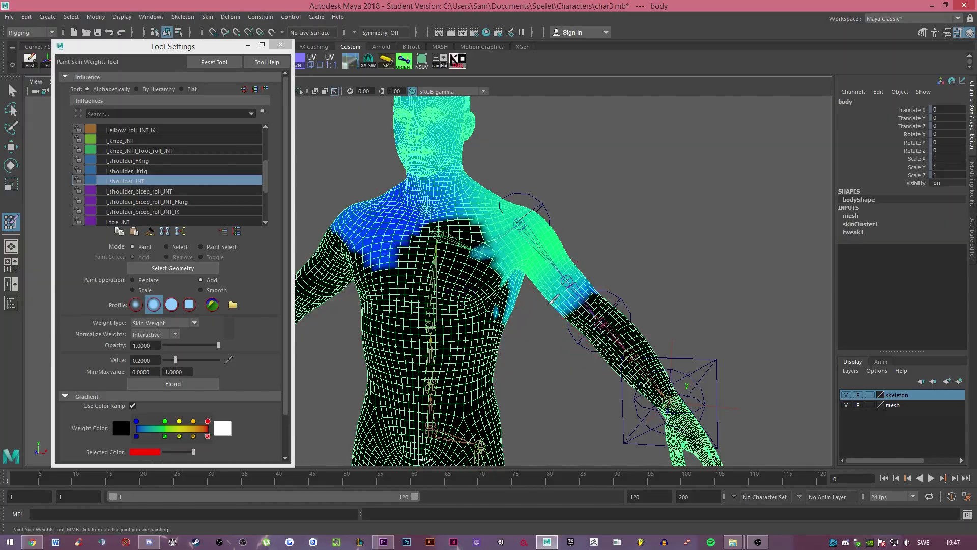
pyautogui.moveTo(495, 265)
pyautogui.keyDown('alt'); pyautogui.mouseDown()
pyautogui.moveTo(442, 260)
pyautogui.moveTo(491, 260)
pyautogui.mouseUp(); pyautogui.keyUp('alt')
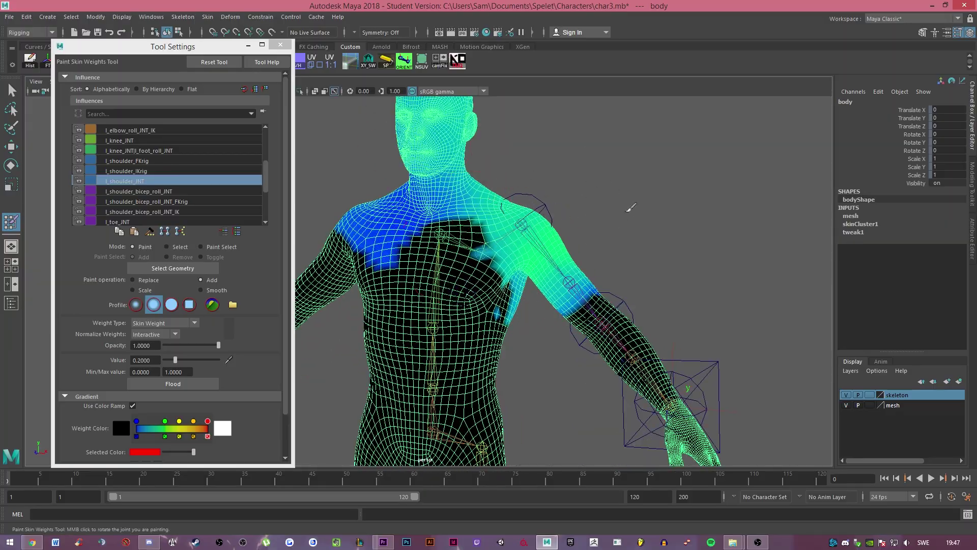
pyautogui.keyDown('alt'); pyautogui.moveTo(631, 207); pyautogui.dragTo(476, 256); pyautogui.keyUp('alt')
pyautogui.keyDown('alt'); pyautogui.moveTo(610, 237); pyautogui.dragTo(407, 285); pyautogui.keyUp('alt')
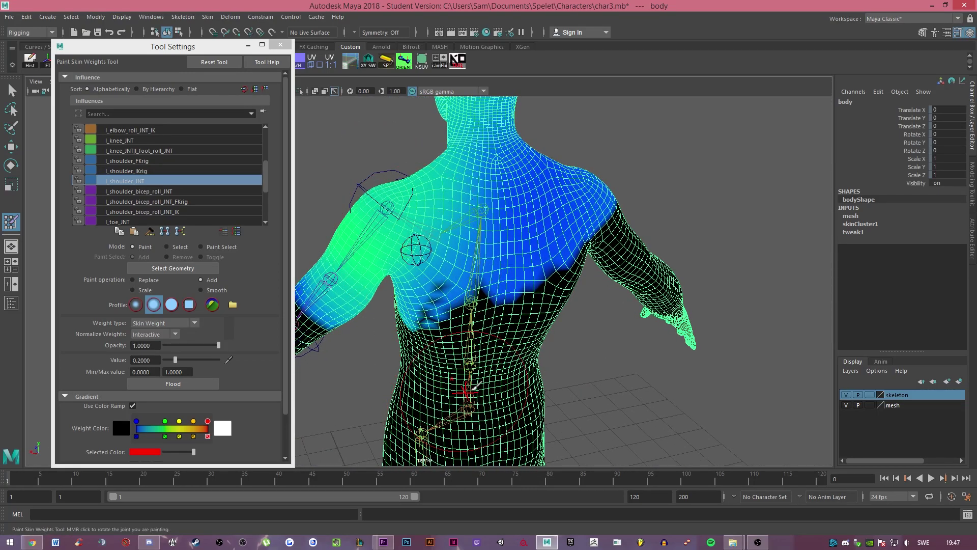
pyautogui.keyDown('alt'); pyautogui.moveTo(447, 393); pyautogui.dragTo(577, 298); pyautogui.keyUp('alt')
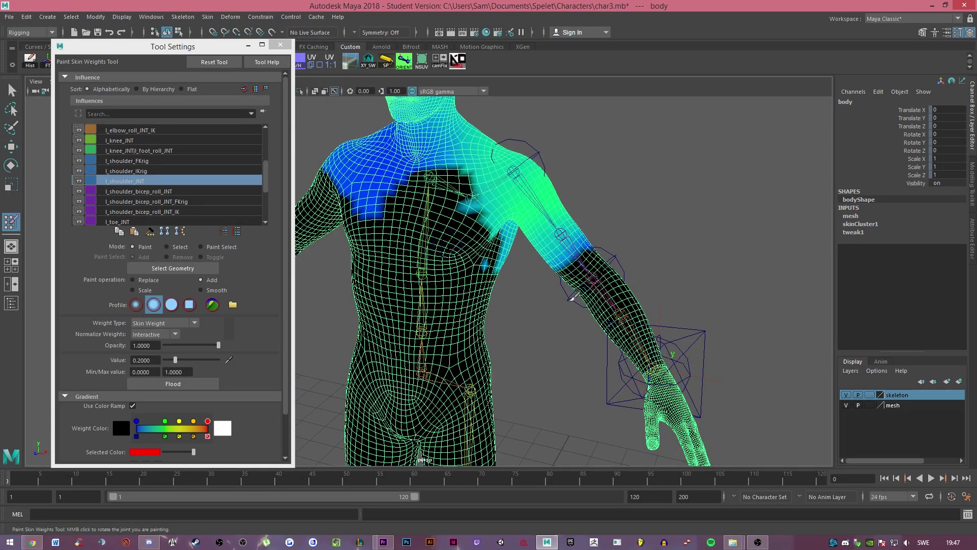
pyautogui.keyDown('alt'); pyautogui.moveTo(572, 297); pyautogui.dragTo(579, 240); pyautogui.keyUp('alt')
pyautogui.moveTo(655, 305)
pyautogui.keyDown('alt'); pyautogui.mouseDown()
pyautogui.moveTo(594, 328)
pyautogui.moveTo(580, 258)
pyautogui.mouseUp(); pyautogui.keyUp('alt')
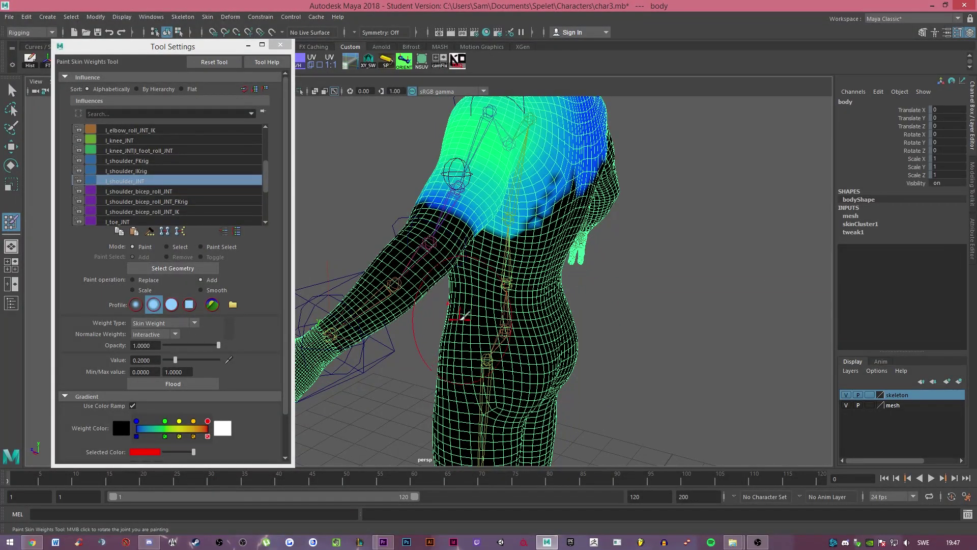
pyautogui.moveTo(466, 299)
pyautogui.keyDown('alt'); pyautogui.mouseDown()
pyautogui.moveTo(574, 305)
pyautogui.moveTo(437, 234)
pyautogui.moveTo(509, 299)
pyautogui.moveTo(535, 301)
pyautogui.moveTo(451, 320)
pyautogui.mouseUp(); pyautogui.keyUp('alt')
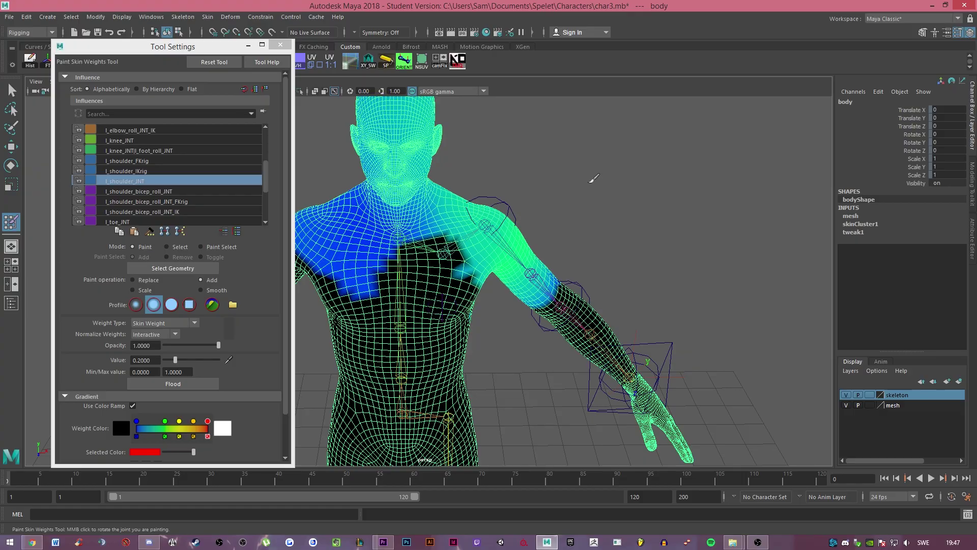
pyautogui.moveTo(600, 179)
pyautogui.keyDown('alt'); pyautogui.mouseDown()
pyautogui.moveTo(558, 183)
pyautogui.moveTo(574, 189)
pyautogui.moveTo(501, 189)
pyautogui.moveTo(534, 222)
pyautogui.moveTo(523, 225)
pyautogui.moveTo(660, 212)
pyautogui.moveTo(488, 224)
pyautogui.moveTo(514, 226)
pyautogui.moveTo(523, 262)
pyautogui.mouseUp(); pyautogui.keyUp('alt')
pyautogui.keyDown('alt'); pyautogui.moveTo(523, 262); pyautogui.dragTo(530, 212, button='middle'); pyautogui.keyUp('alt')
pyautogui.scroll(-3, 530, 211)
pyautogui.keyDown('alt'); pyautogui.moveTo(530, 212); pyautogui.dragTo(493, 192); pyautogui.keyUp('alt')
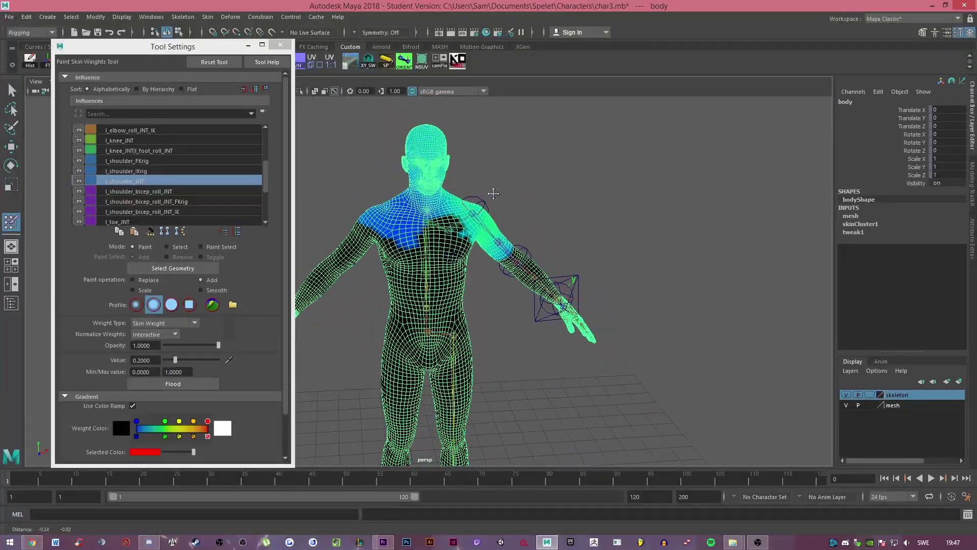
pyautogui.keyDown('alt'); pyautogui.moveTo(493, 192); pyautogui.dragTo(553, 203, button='middle'); pyautogui.keyUp('alt')
pyautogui.keyDown('alt'); pyautogui.moveTo(552, 204); pyautogui.dragTo(541, 201); pyautogui.keyUp('alt')
pyautogui.keyDown('alt'); pyautogui.moveTo(541, 201); pyautogui.dragTo(608, 197, button='middle'); pyautogui.keyUp('alt')
pyautogui.keyDown('alt'); pyautogui.moveTo(608, 196); pyautogui.dragTo(583, 193); pyautogui.keyUp('alt')
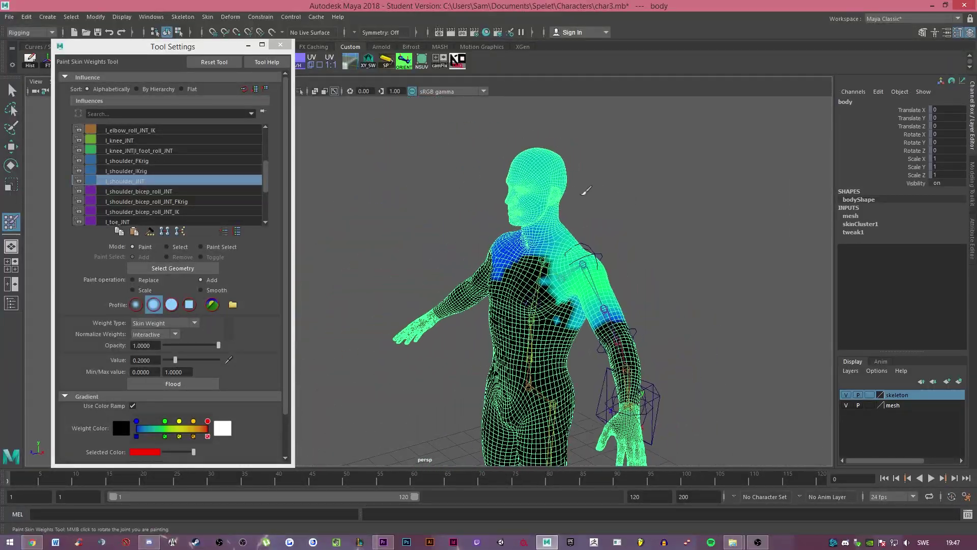
pyautogui.keyDown('alt'); pyautogui.moveTo(583, 192); pyautogui.dragTo(586, 162, button='middle'); pyautogui.keyUp('alt')
pyautogui.keyDown('alt'); pyautogui.moveTo(586, 163); pyautogui.dragTo(603, 164); pyautogui.keyUp('alt')
pyautogui.keyDown('alt'); pyautogui.moveTo(604, 164); pyautogui.dragTo(621, 163, button='middle'); pyautogui.keyUp('alt')
pyautogui.keyDown('alt'); pyautogui.moveTo(620, 163); pyautogui.dragTo(604, 167); pyautogui.keyUp('alt')
pyautogui.keyDown('alt'); pyautogui.moveTo(603, 167); pyautogui.dragTo(571, 178, button='middle'); pyautogui.keyUp('alt')
pyautogui.keyDown('alt'); pyautogui.moveTo(571, 178); pyautogui.dragTo(591, 175); pyautogui.keyUp('alt')
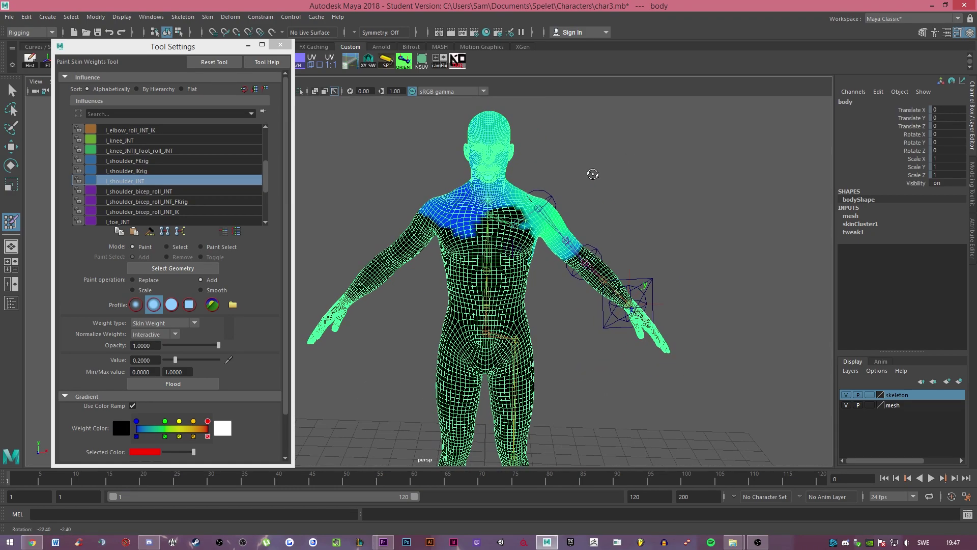